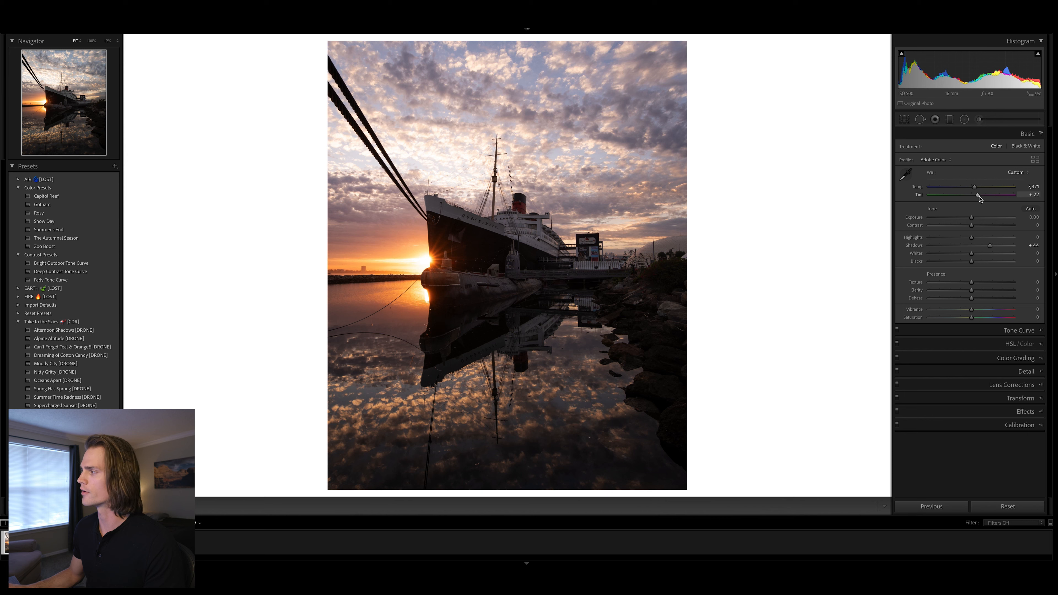
Step: Set the ship photo's Vibrance to +36, Saturation +10, Highlights -10, Whites +17, Blacks -11, Clarity -10 and Texture -12
{"action": "mouse_move", "coordinate": [973, 310]}
{"action": "left_mouse_down"}
{"action": "mouse_move", "coordinate": [991, 310]}
{"action": "mouse_move", "coordinate": [978, 319]}
{"action": "left_mouse_up"}
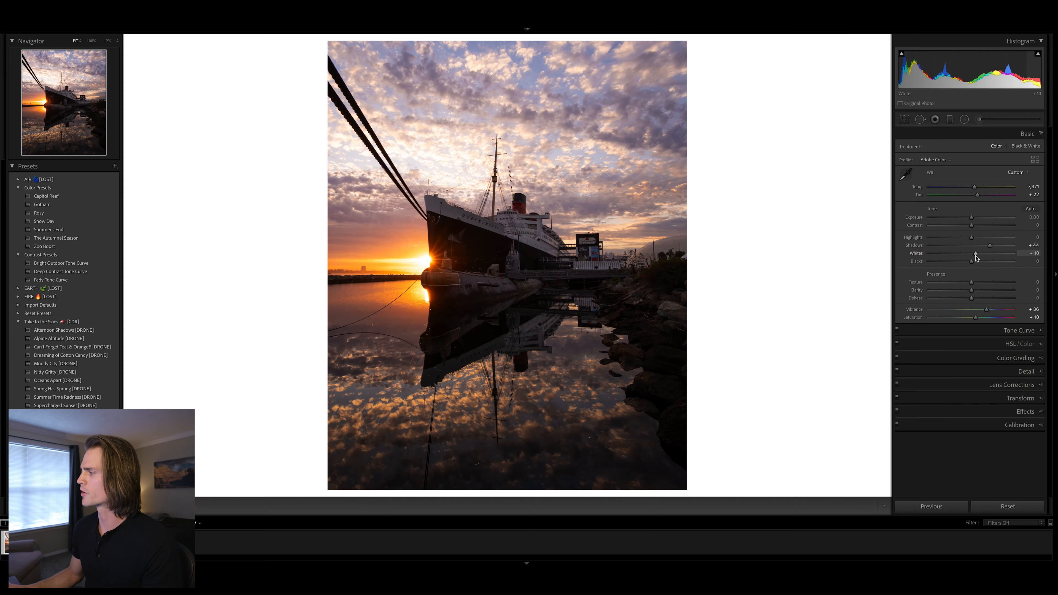
{"action": "mouse_move", "coordinate": [977, 254]}
{"action": "left_mouse_down"}
{"action": "mouse_move", "coordinate": [964, 263]}
{"action": "mouse_move", "coordinate": [968, 239]}
{"action": "left_mouse_up"}
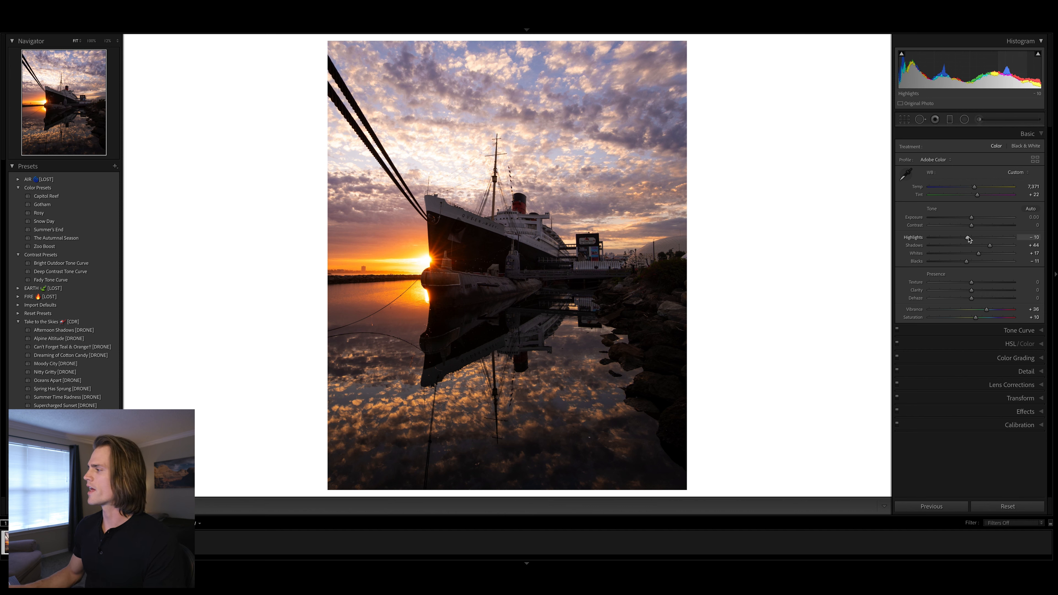
{"action": "left_click_drag", "start_coordinate": [972, 291], "coordinate": [967, 293]}
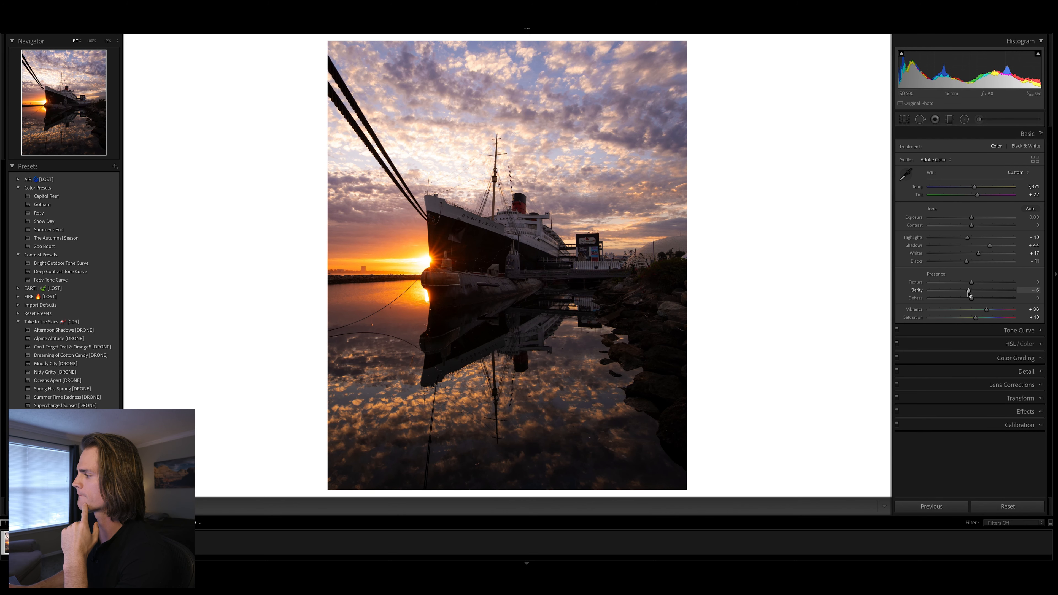
{"action": "left_click_drag", "start_coordinate": [969, 293], "coordinate": [967, 293]}
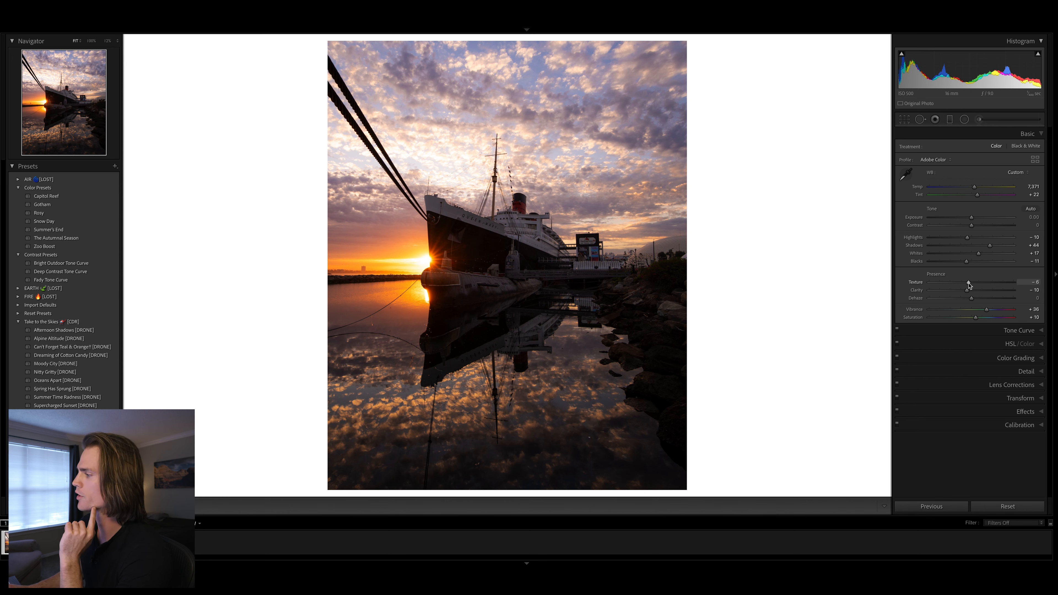
Step: Shape the ship photo's point tone curve into a gentle S with slightly faded black and white endpoints, and compare it on and off
{"action": "left_click", "coordinate": [1020, 134]}
{"action": "left_click", "coordinate": [968, 147]}
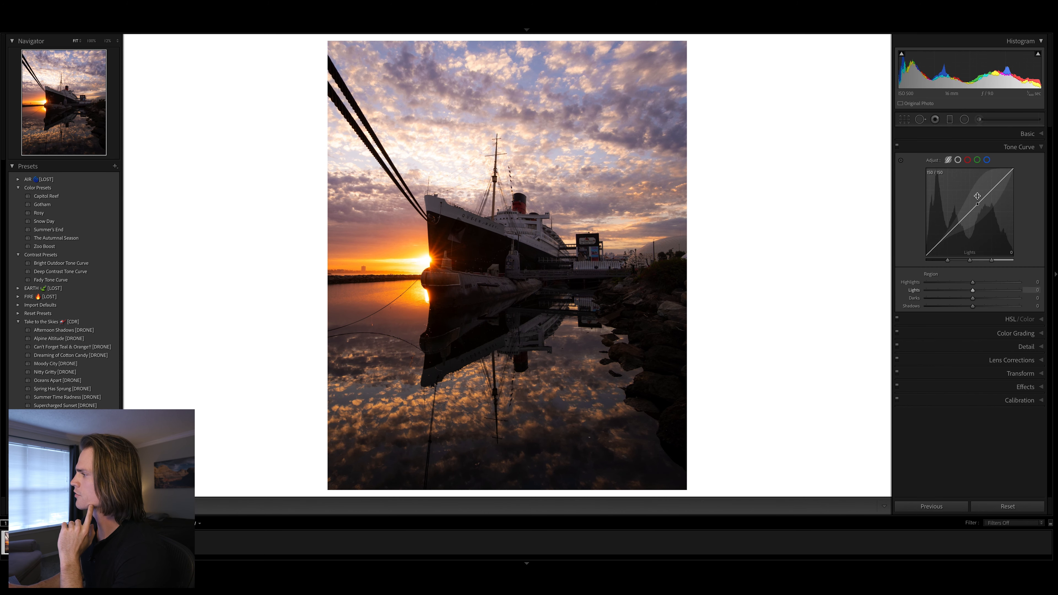
{"action": "left_click", "coordinate": [958, 160]}
{"action": "left_click_drag", "start_coordinate": [991, 191], "coordinate": [1013, 173]}
{"action": "left_click_drag", "start_coordinate": [949, 233], "coordinate": [928, 254]}
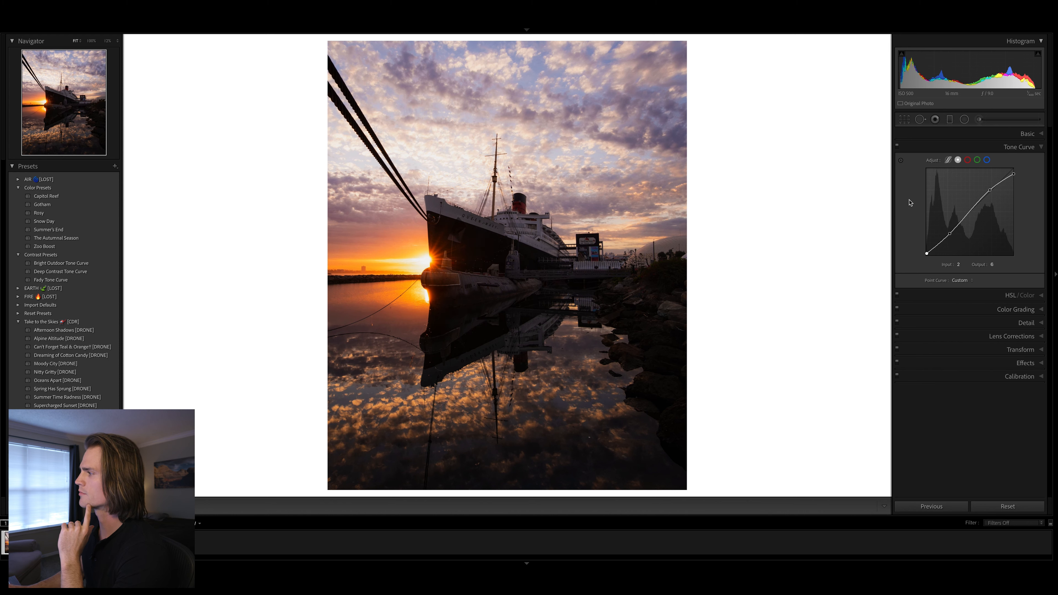
{"action": "left_click", "coordinate": [897, 146]}
{"action": "left_click", "coordinate": [897, 147]}
{"action": "left_click", "coordinate": [980, 150]}
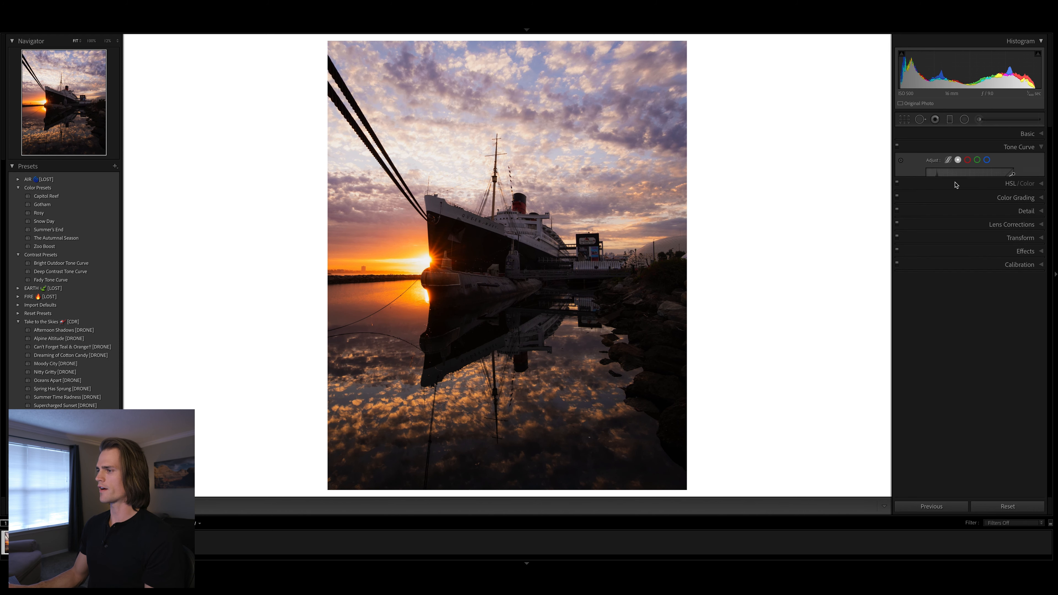
Step: In HSL, set Hue to Orange -19, Blue -47, Purple +21 and Saturation to Orange +25, Yellow -50, Blue -39
{"action": "left_click", "coordinate": [997, 160]}
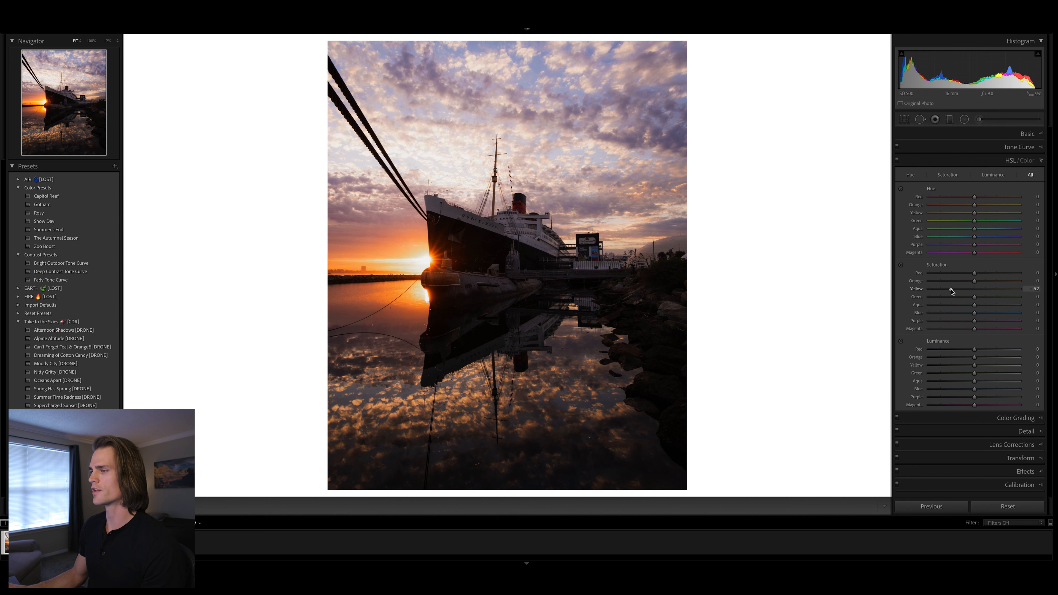
{"action": "double_click", "coordinate": [972, 282]}
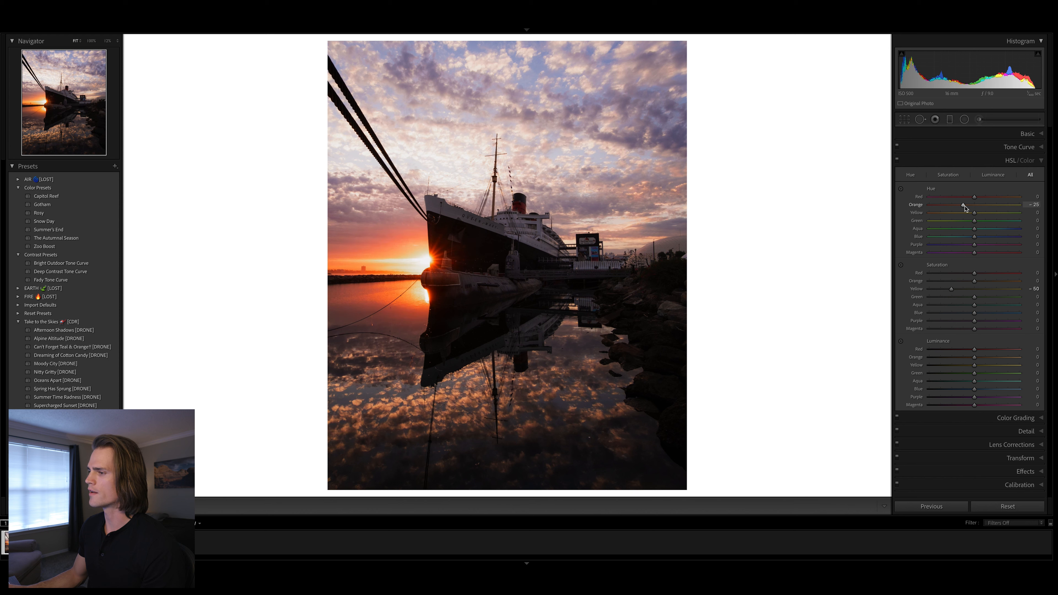
{"action": "left_click_drag", "start_coordinate": [975, 281], "coordinate": [986, 282]}
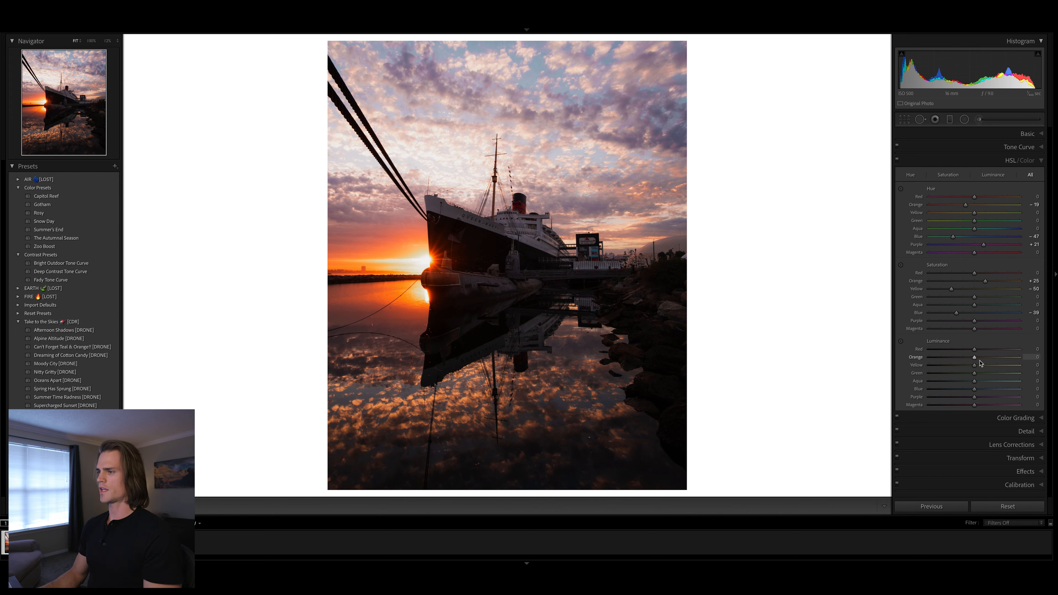
{"action": "left_click", "coordinate": [1002, 159]}
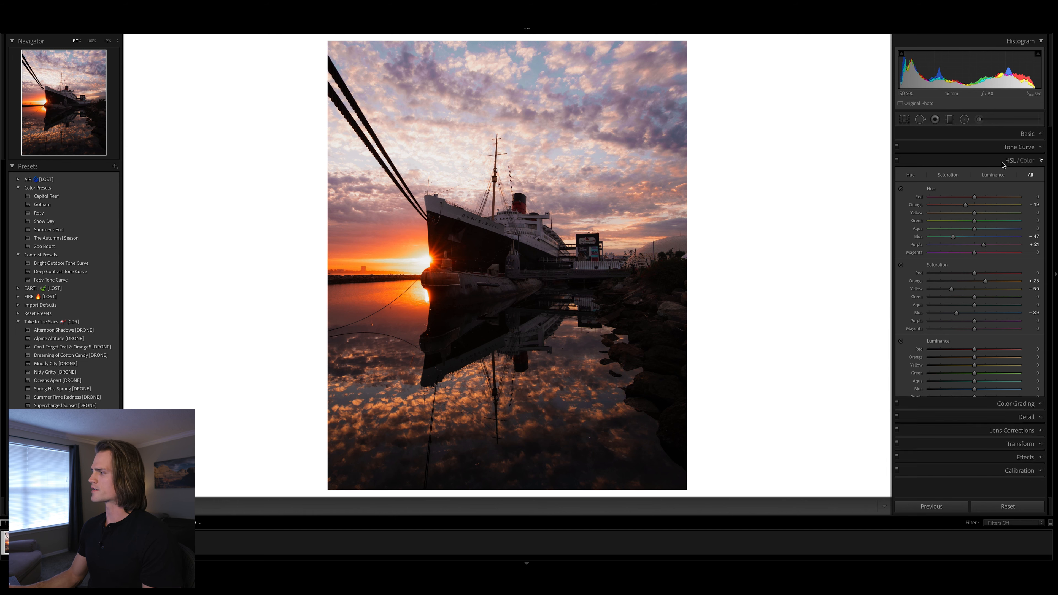
Step: Color grade the highlights with a warm orange tint, setting Blending to 71 and Balance to -1
{"action": "left_click", "coordinate": [1003, 173]}
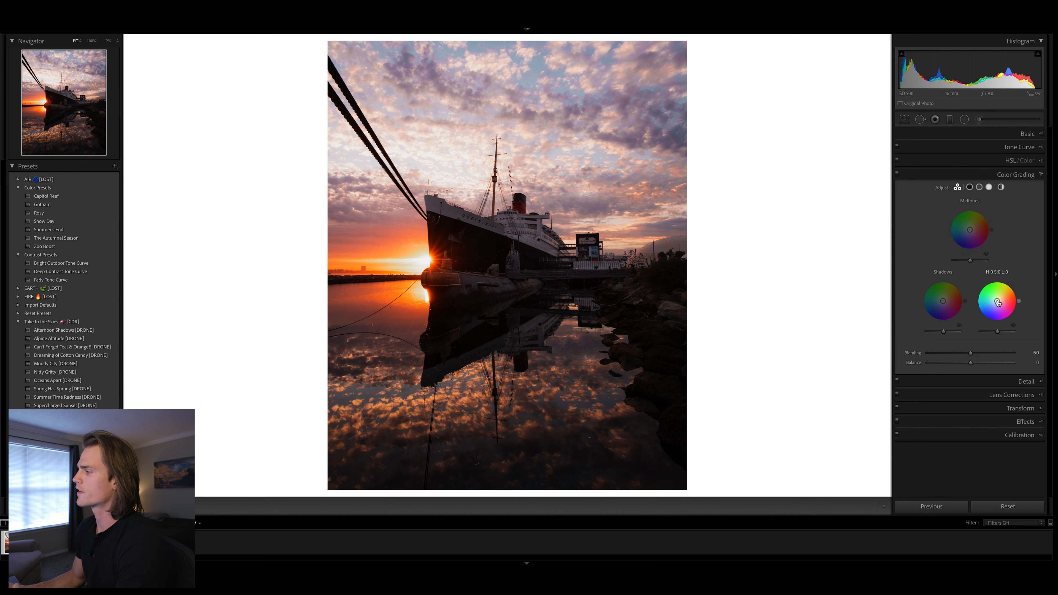
{"action": "left_click_drag", "start_coordinate": [997, 301], "coordinate": [1005, 295]}
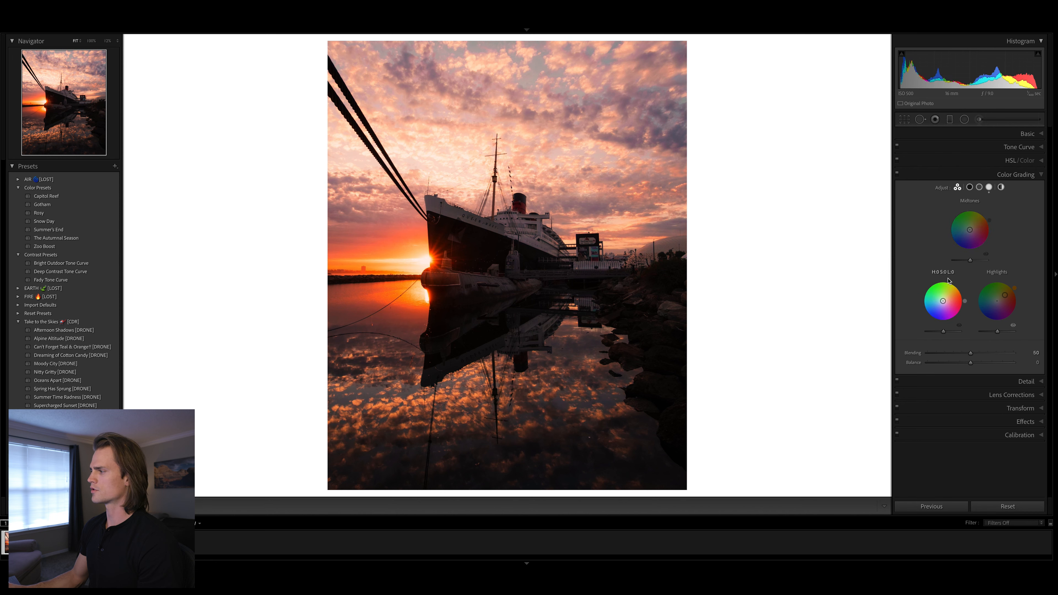
{"action": "left_click_drag", "start_coordinate": [945, 302], "coordinate": [940, 304]}
{"action": "double_click", "coordinate": [940, 304]}
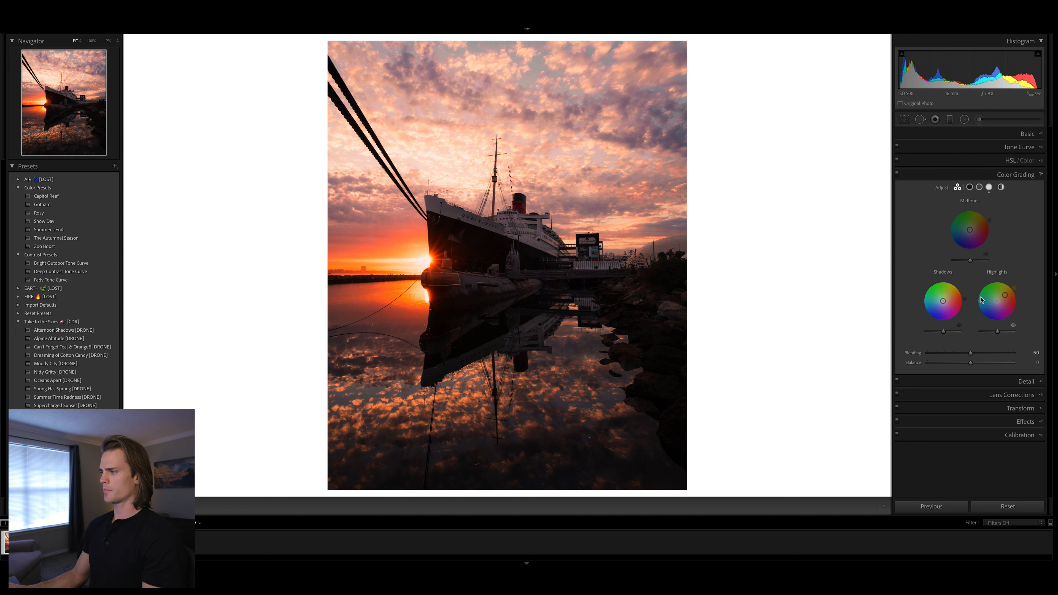
{"action": "left_click_drag", "start_coordinate": [986, 355], "coordinate": [970, 363]}
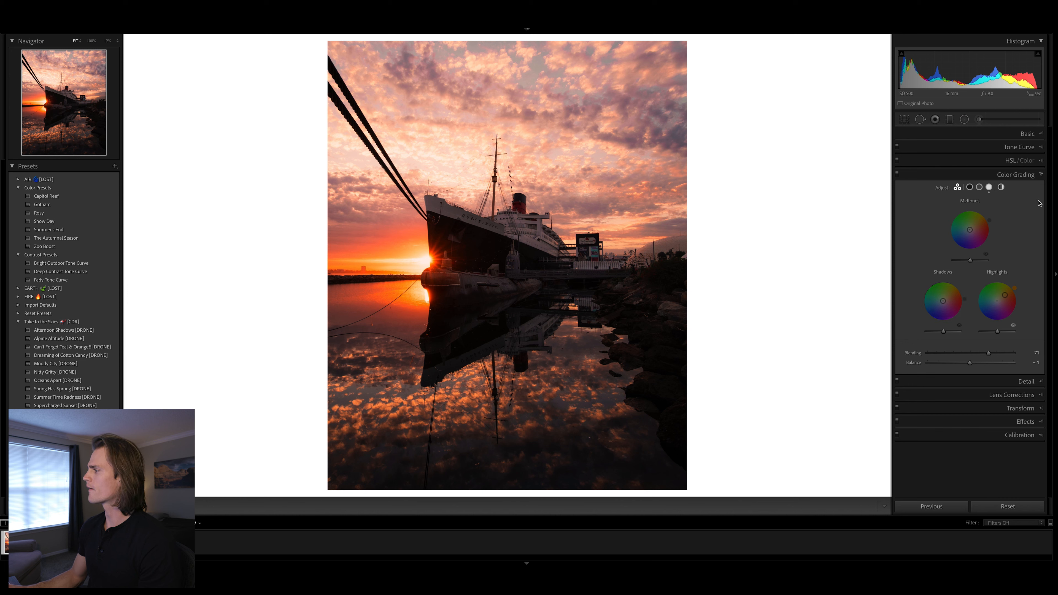
Step: Try the automatic Upright perspective correction on the ship photo and turn it back off
{"action": "left_click", "coordinate": [1021, 408]}
{"action": "left_click", "coordinate": [969, 241]}
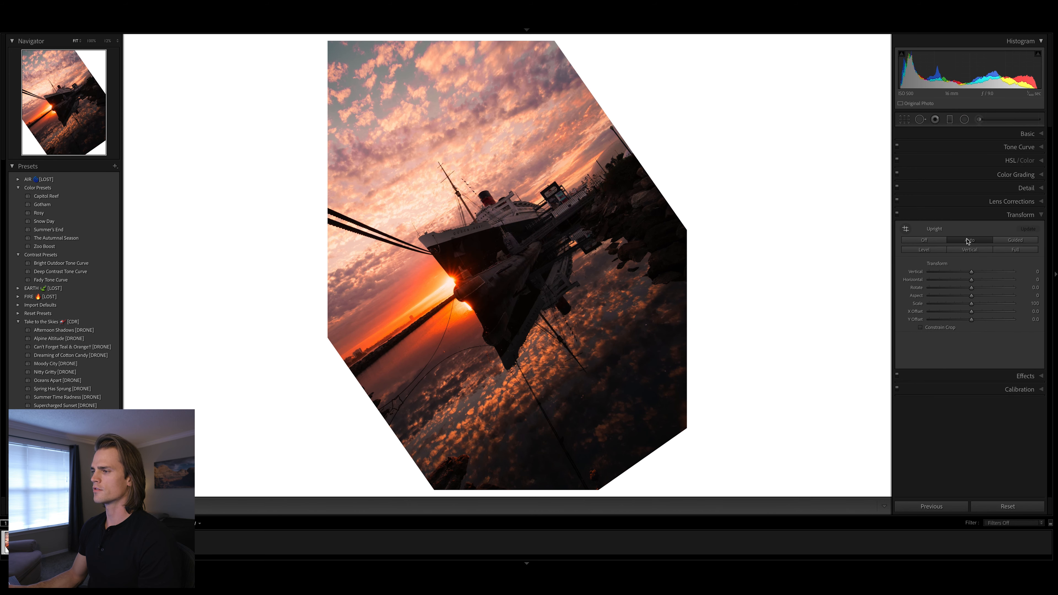
{"action": "left_click", "coordinate": [926, 241]}
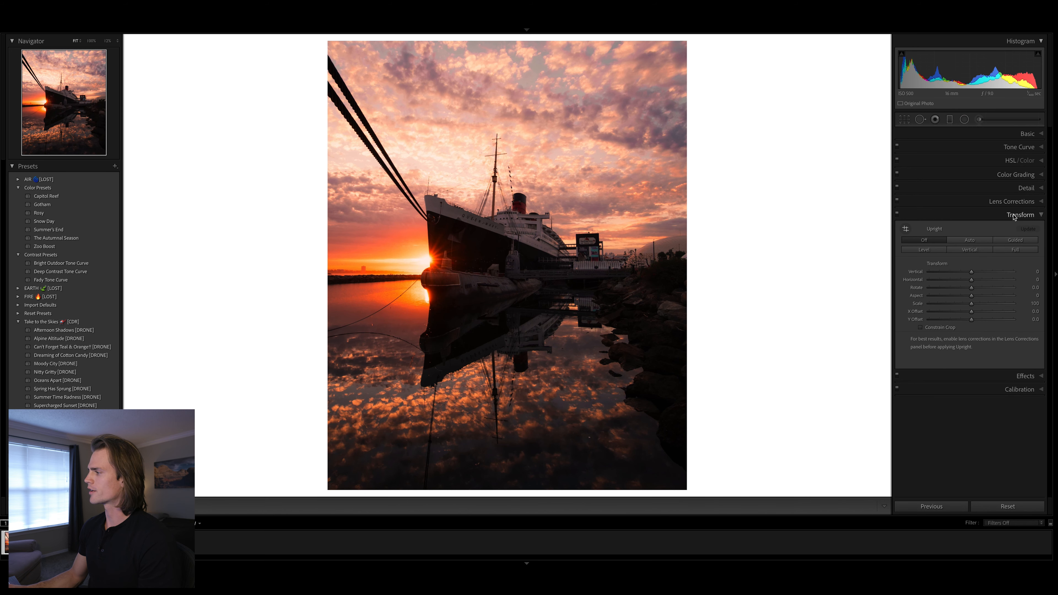
Step: Add a subtle post-crop vignette with Amount -7, Midpoint 30 and Feather 59, and compare it on and off
{"action": "left_click", "coordinate": [1026, 376]}
{"action": "left_click_drag", "start_coordinate": [972, 257], "coordinate": [947, 267]}
{"action": "left_click", "coordinate": [899, 227]}
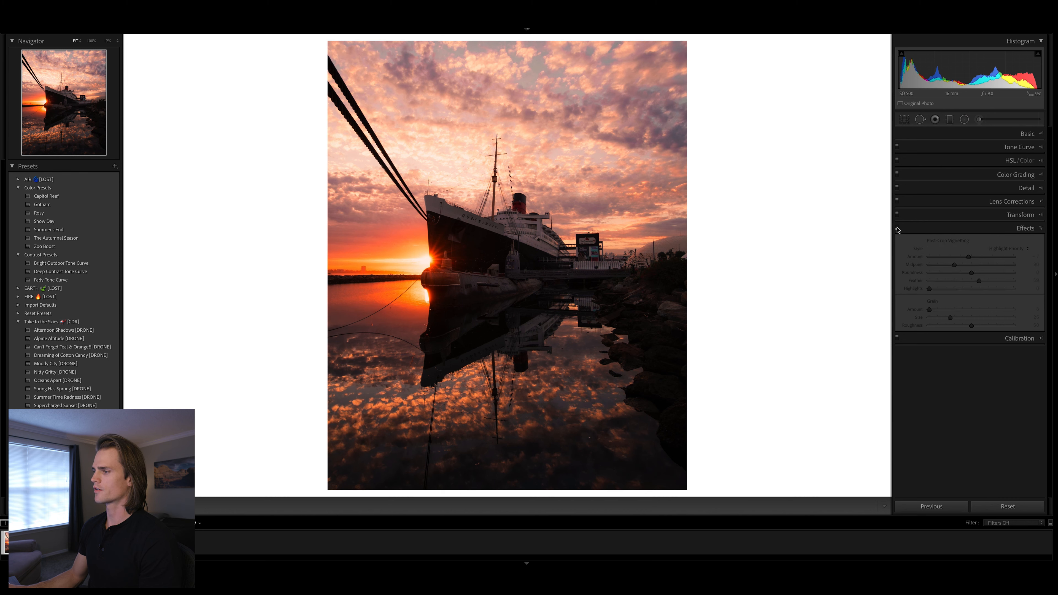
{"action": "left_click", "coordinate": [898, 228]}
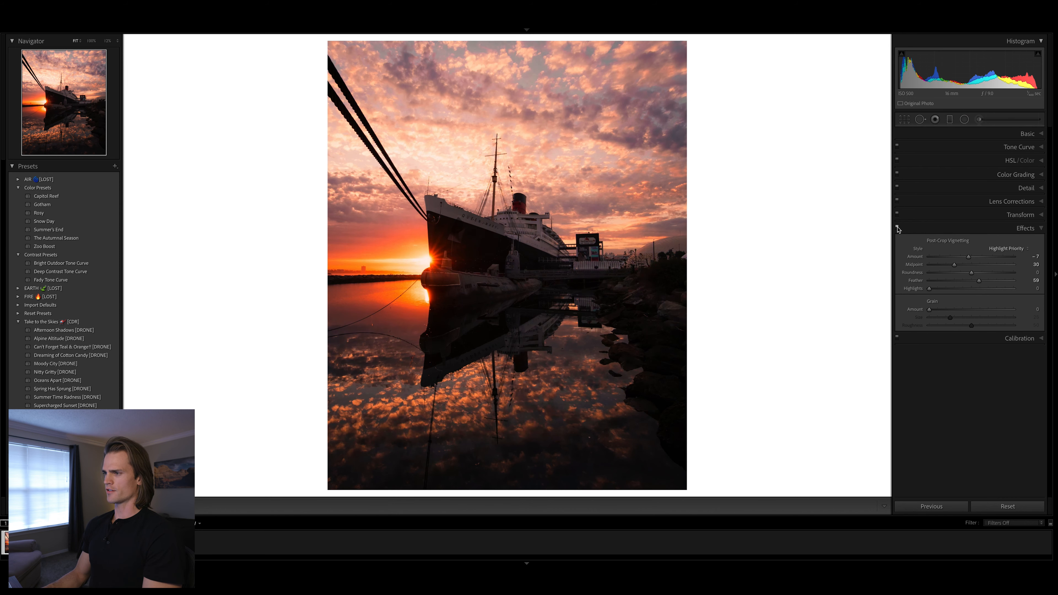
Step: Calibrate the colors with Blue Primary Saturation +30, Green Primary Hue +19 and Red Primary Hue +10, and compare the effect on and off
{"action": "left_click", "coordinate": [1020, 338]}
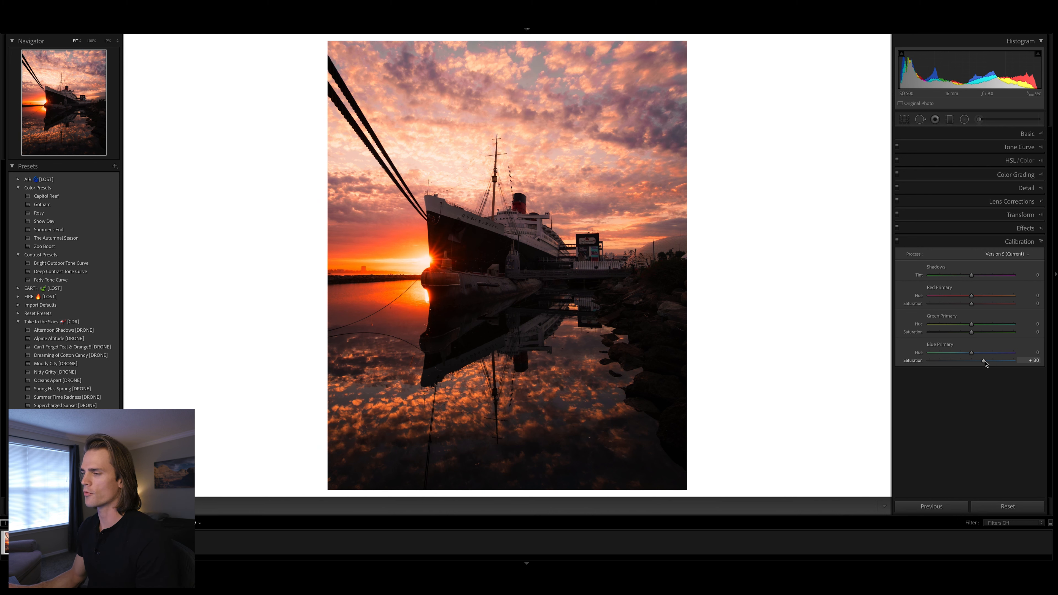
{"action": "left_click_drag", "start_coordinate": [972, 353], "coordinate": [965, 358]}
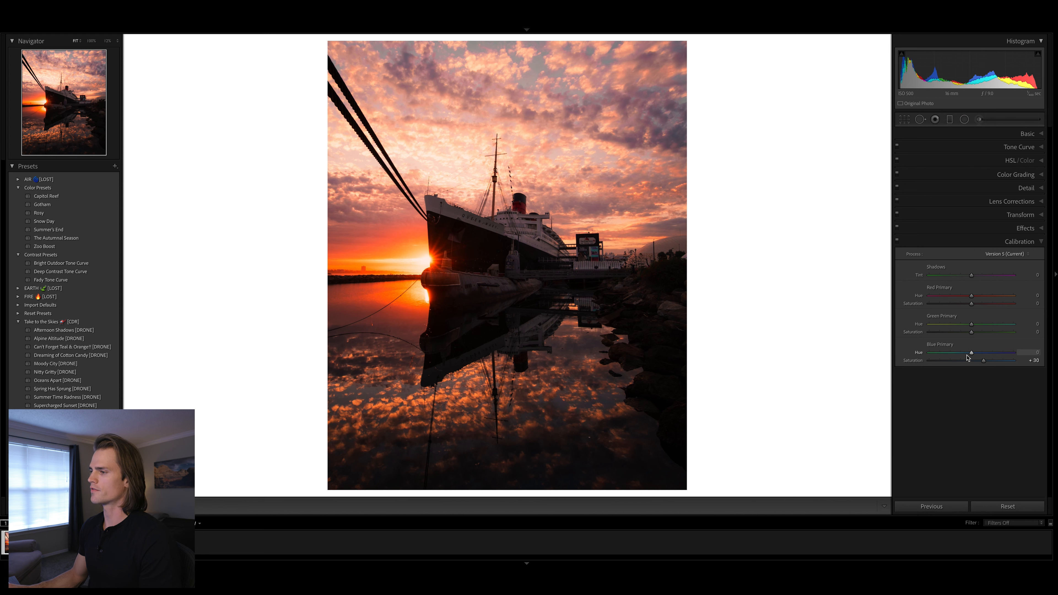
{"action": "left_click_drag", "start_coordinate": [990, 326], "coordinate": [988, 325]}
{"action": "left_click_drag", "start_coordinate": [982, 332], "coordinate": [972, 333]}
{"action": "left_click_drag", "start_coordinate": [973, 297], "coordinate": [975, 296]}
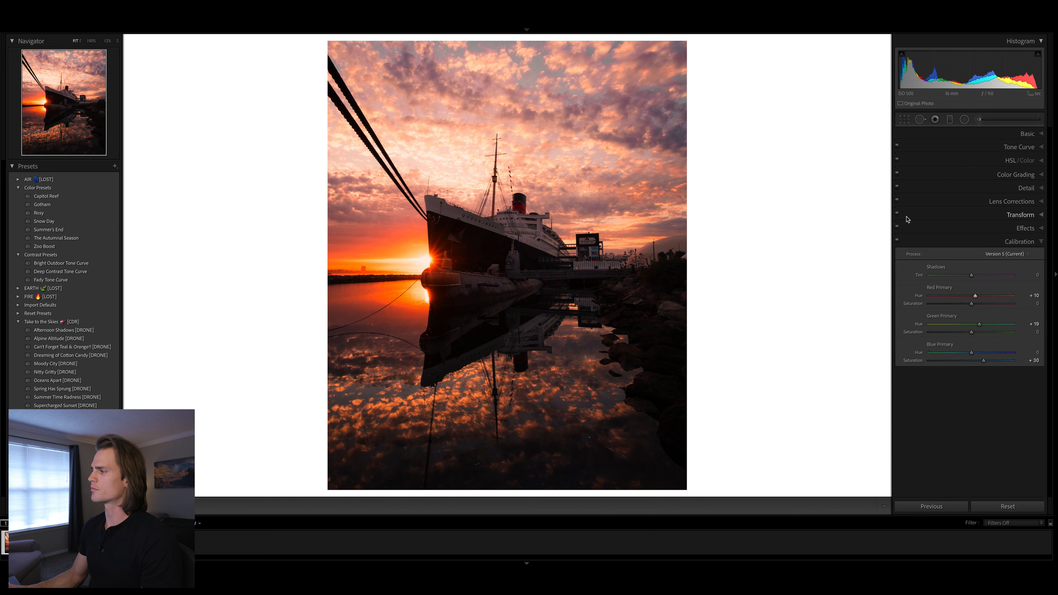
{"action": "left_click", "coordinate": [901, 242]}
{"action": "left_click", "coordinate": [900, 242]}
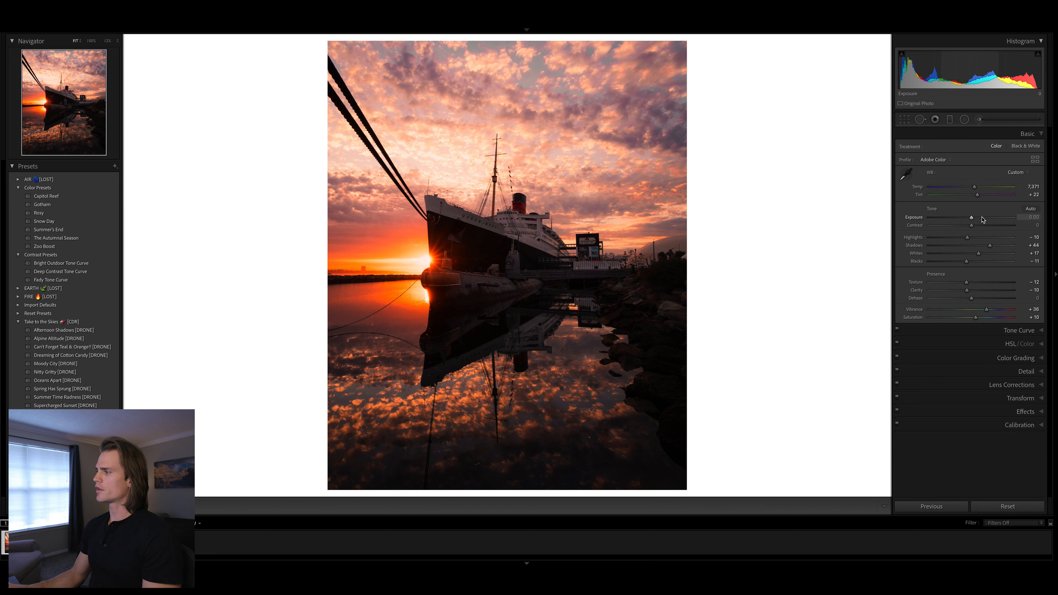
Step: Refine the ship photo with Contrast +18, Blacks +6, Vibrance +38 and Saturation +15, and compare it with the unedited version
{"action": "left_click", "coordinate": [979, 225]}
{"action": "left_click_drag", "start_coordinate": [977, 228], "coordinate": [992, 225]}
{"action": "left_click_drag", "start_coordinate": [967, 262], "coordinate": [975, 262]}
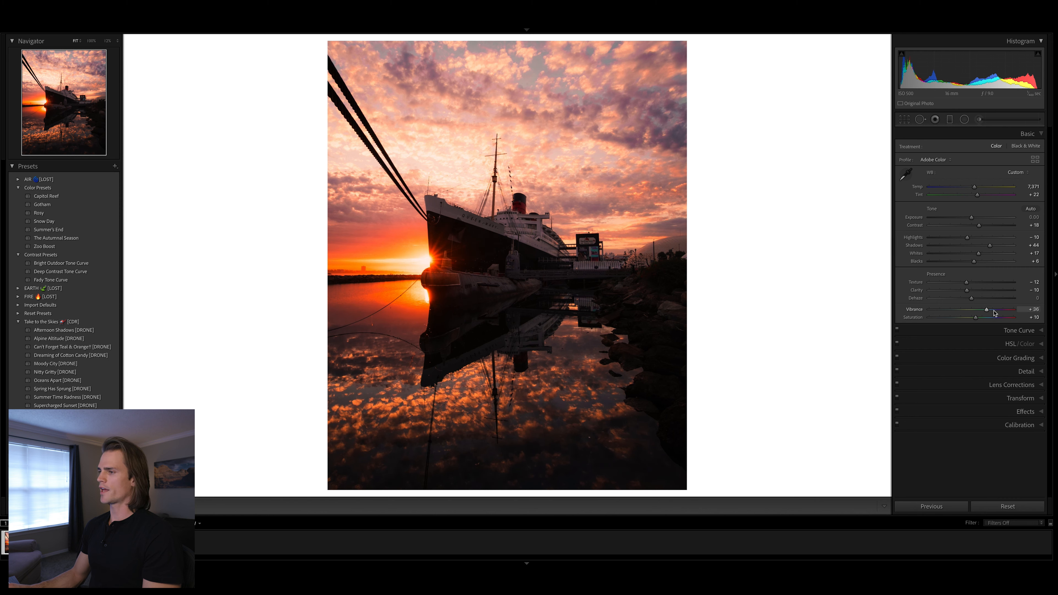
{"action": "left_click_drag", "start_coordinate": [989, 312], "coordinate": [987, 312]}
{"action": "left_click_drag", "start_coordinate": [976, 319], "coordinate": [978, 319]}
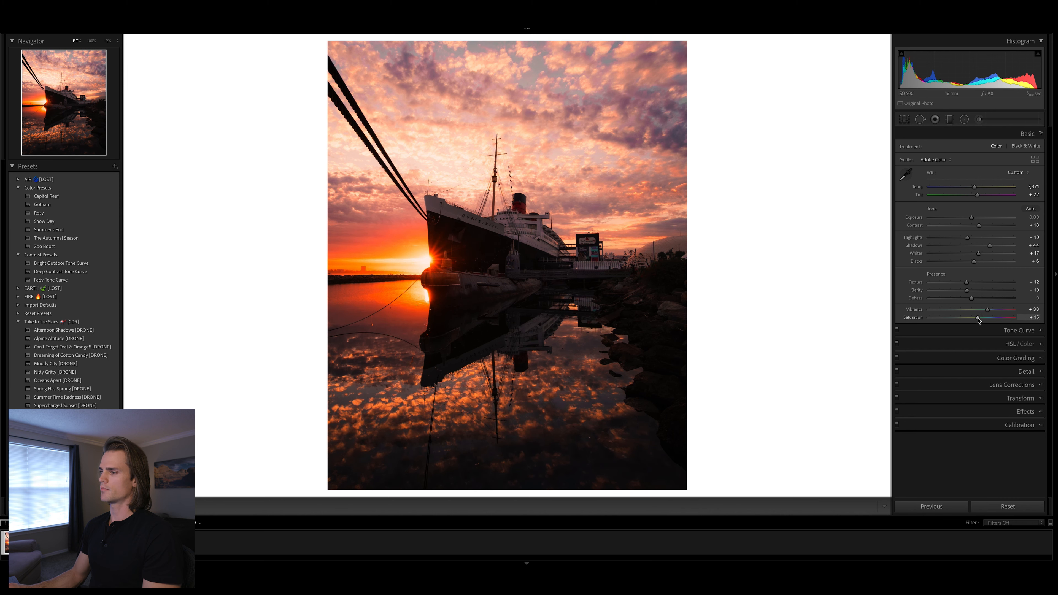
{"action": "key", "text": "backslash"}
{"action": "key", "text": "backslash"}
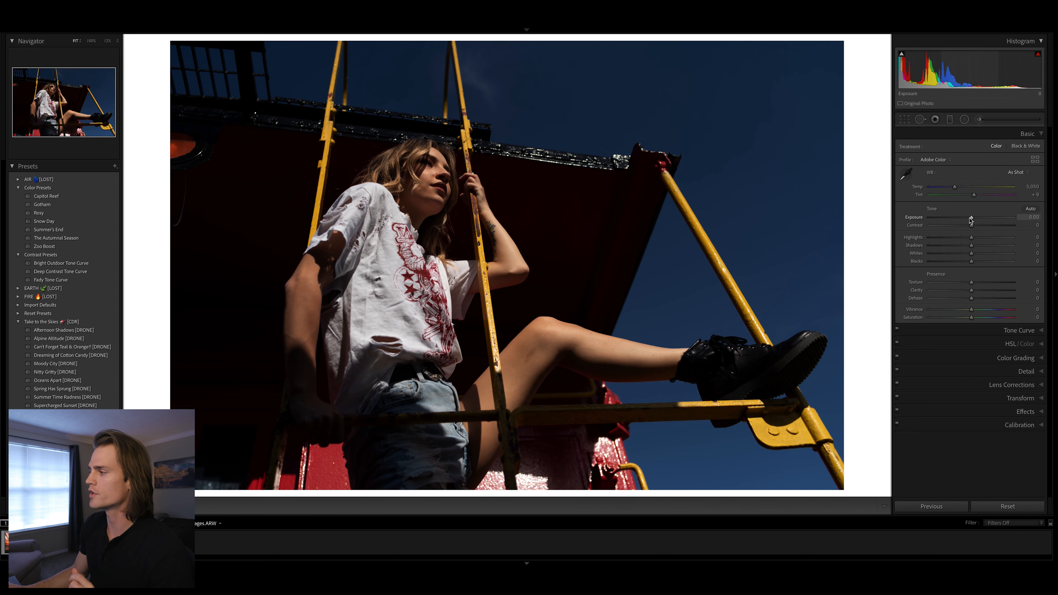
Step: Brighten the photo of the woman on the train railing by setting Exposure to +1.05
{"action": "left_click_drag", "start_coordinate": [971, 220], "coordinate": [981, 218]}
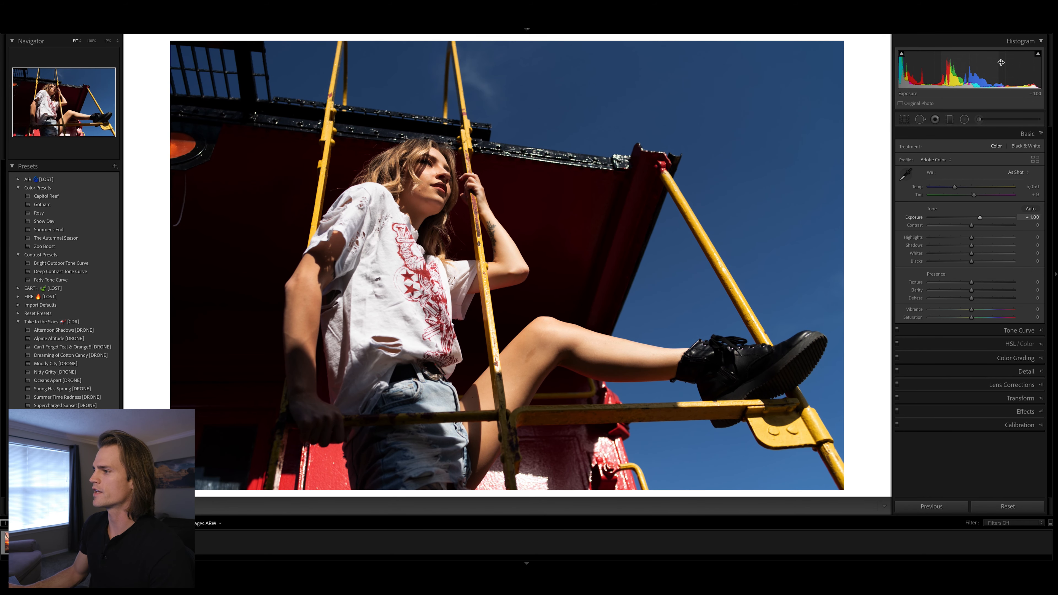
{"action": "left_click", "coordinate": [974, 220]}
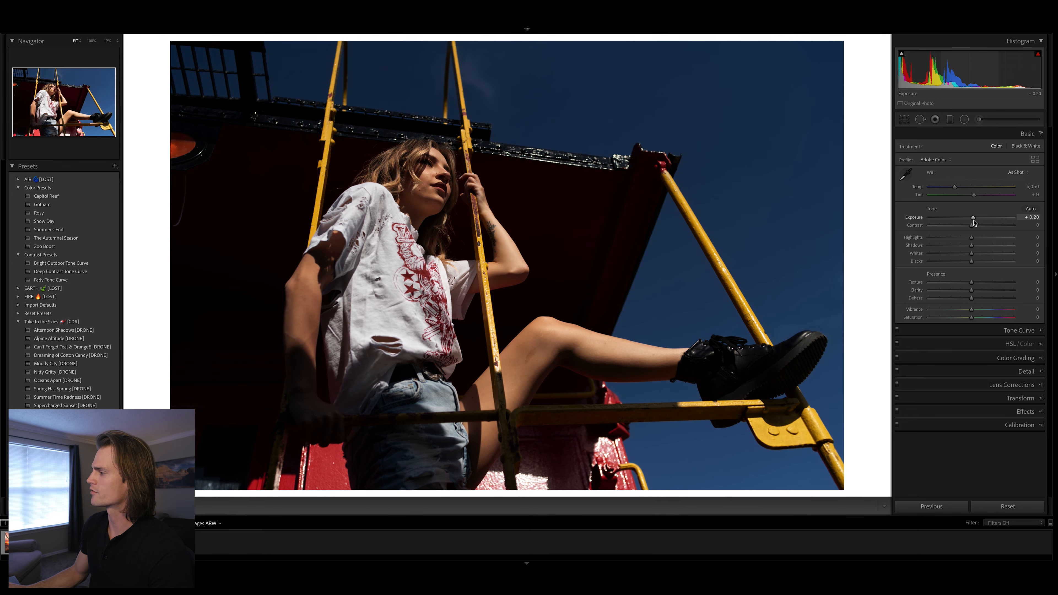
{"action": "left_click_drag", "start_coordinate": [974, 223], "coordinate": [982, 221]}
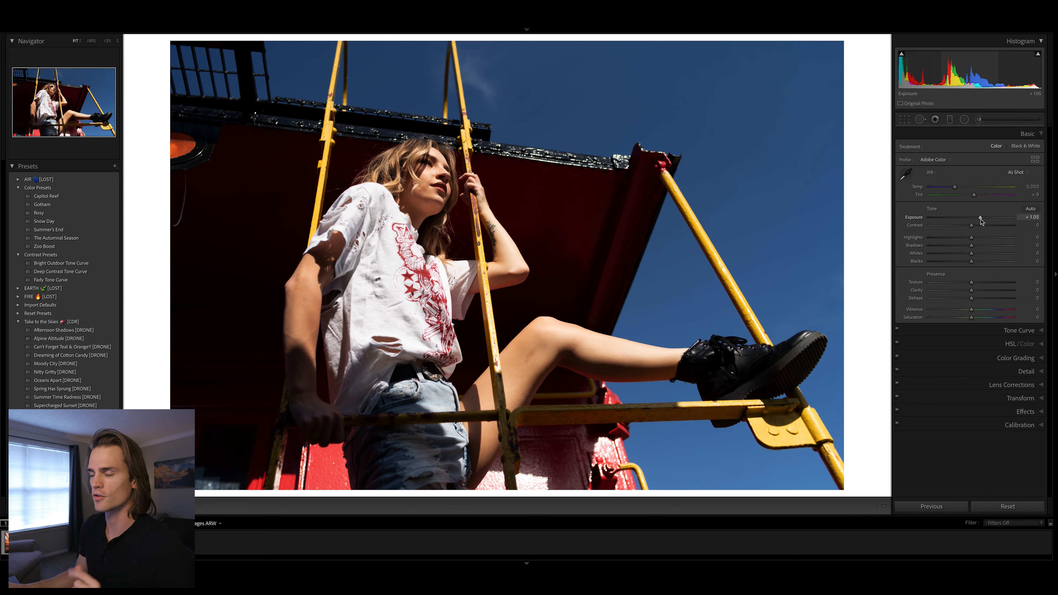
Step: Balance the portrait's tones with Contrast +10, Highlights -38, Shadows +15, Whites +30 and Blacks +31, comparing against the unedited version
{"action": "left_click_drag", "start_coordinate": [963, 240], "coordinate": [961, 242]}
{"action": "left_click_drag", "start_coordinate": [972, 253], "coordinate": [987, 256]}
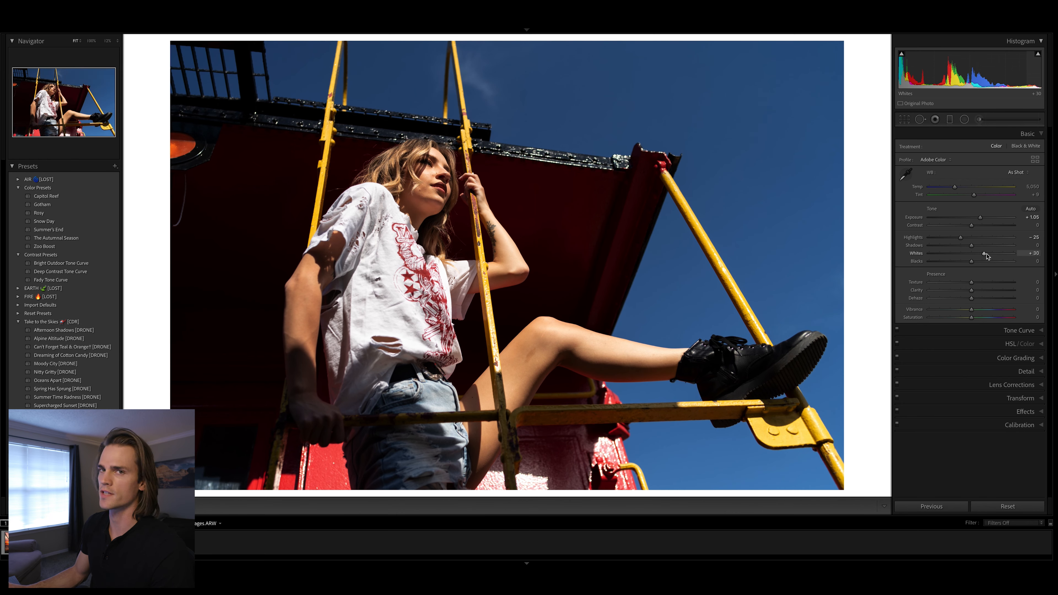
{"action": "left_click_drag", "start_coordinate": [980, 247], "coordinate": [983, 249]}
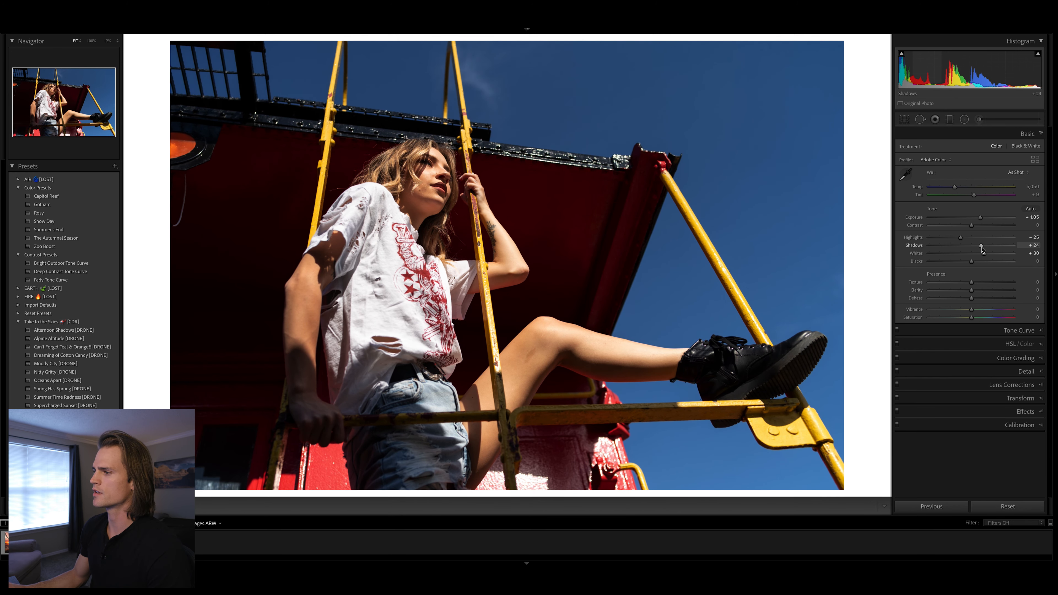
{"action": "left_click", "coordinate": [442, 184]}
{"action": "mouse_move", "coordinate": [982, 248]}
{"action": "left_mouse_down"}
{"action": "mouse_move", "coordinate": [993, 261]}
{"action": "mouse_move", "coordinate": [977, 228]}
{"action": "left_mouse_up"}
{"action": "left_click", "coordinate": [616, 234]}
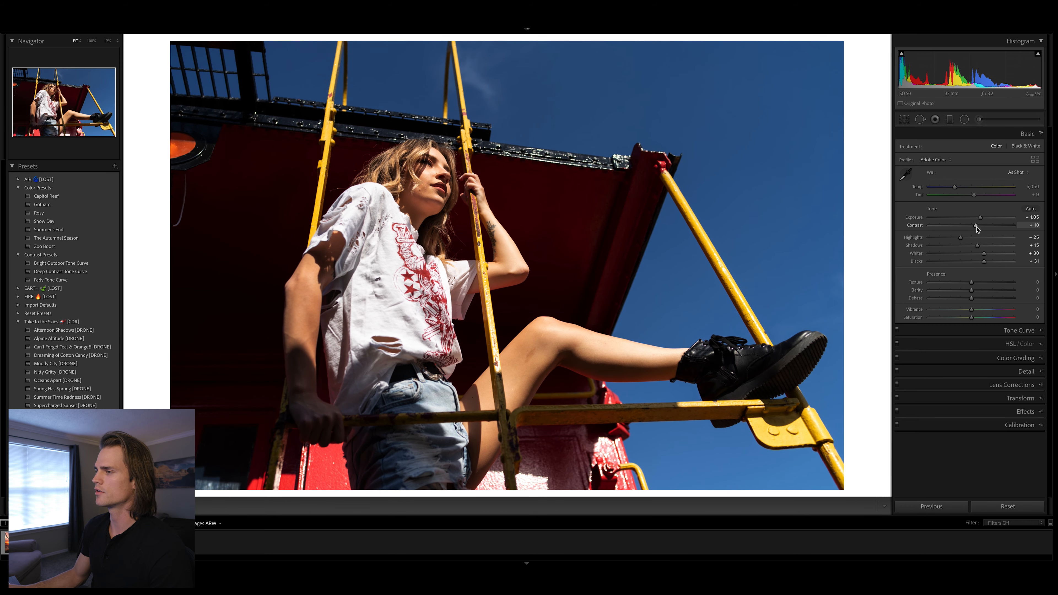
{"action": "key", "text": "backslash"}
{"action": "key", "text": "backslash"}
{"action": "left_click_drag", "start_coordinate": [961, 237], "coordinate": [956, 238]}
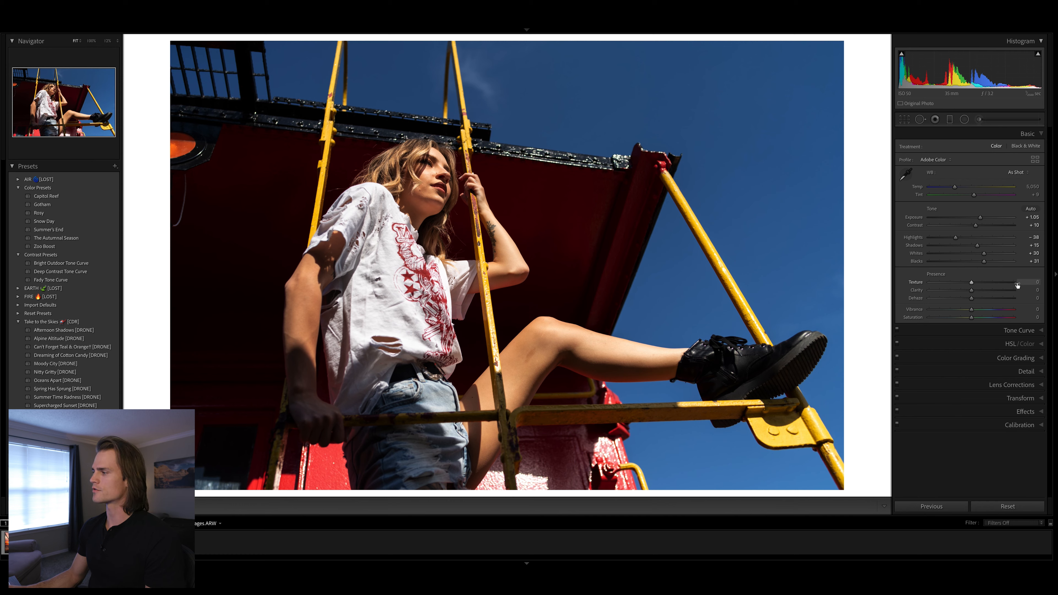
Step: Soften the portrait with Clarity -6 and Texture -8, and enrich its color with Vibrance +32 and Saturation +13
{"action": "left_click_drag", "start_coordinate": [972, 291], "coordinate": [970, 293]}
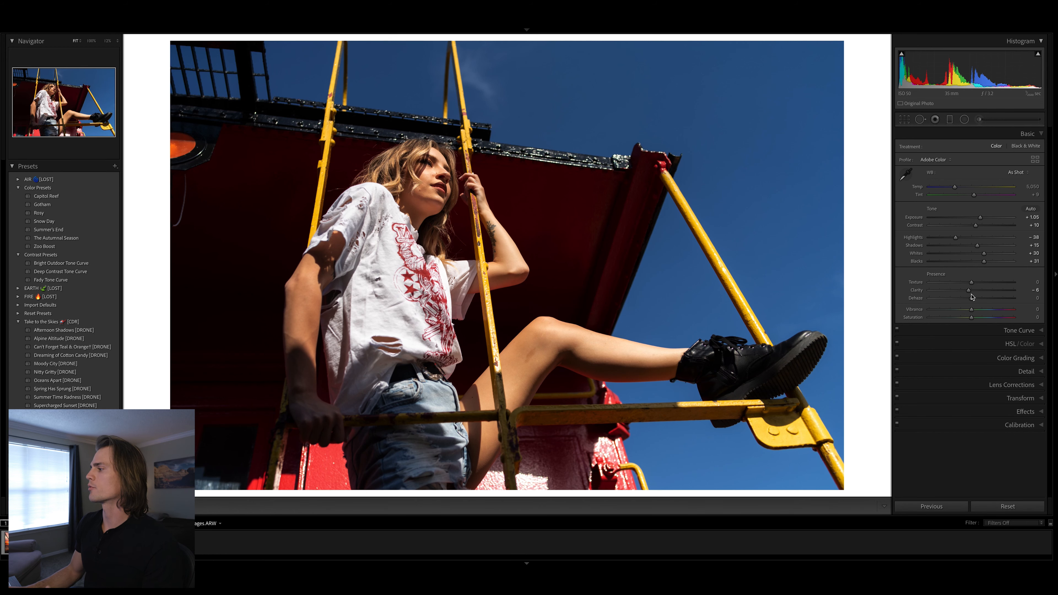
{"action": "left_click_drag", "start_coordinate": [968, 285], "coordinate": [978, 318]}
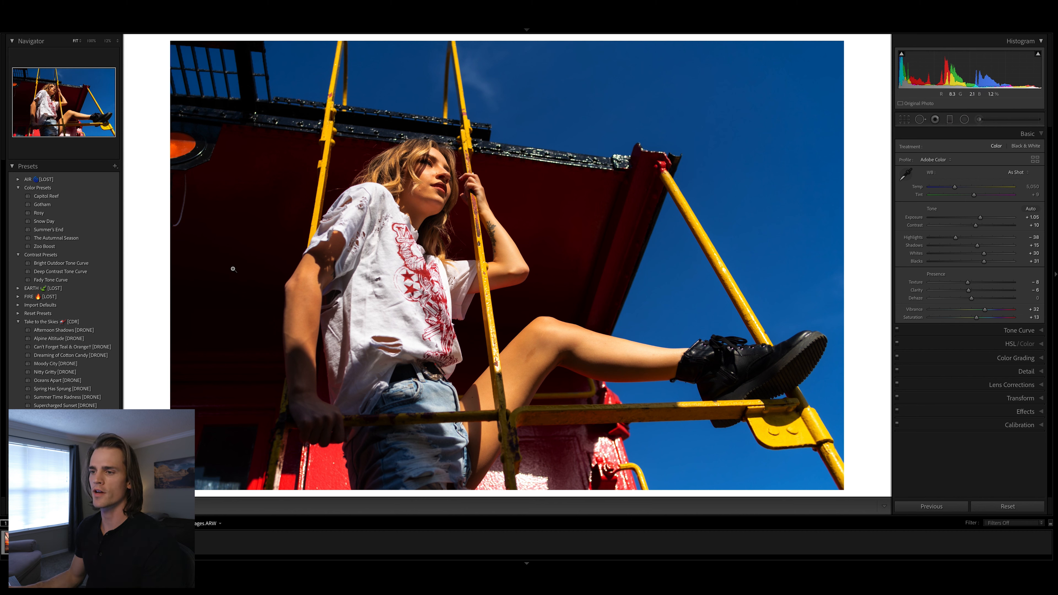
Step: Apply the Bright Outdoor Tone Curve preset, and set HSL Yellow Saturation -41, Orange Saturation +8, Orange Hue -7 and Red Saturation +17
{"action": "left_click", "coordinate": [100, 264]}
{"action": "left_click", "coordinate": [1020, 343]}
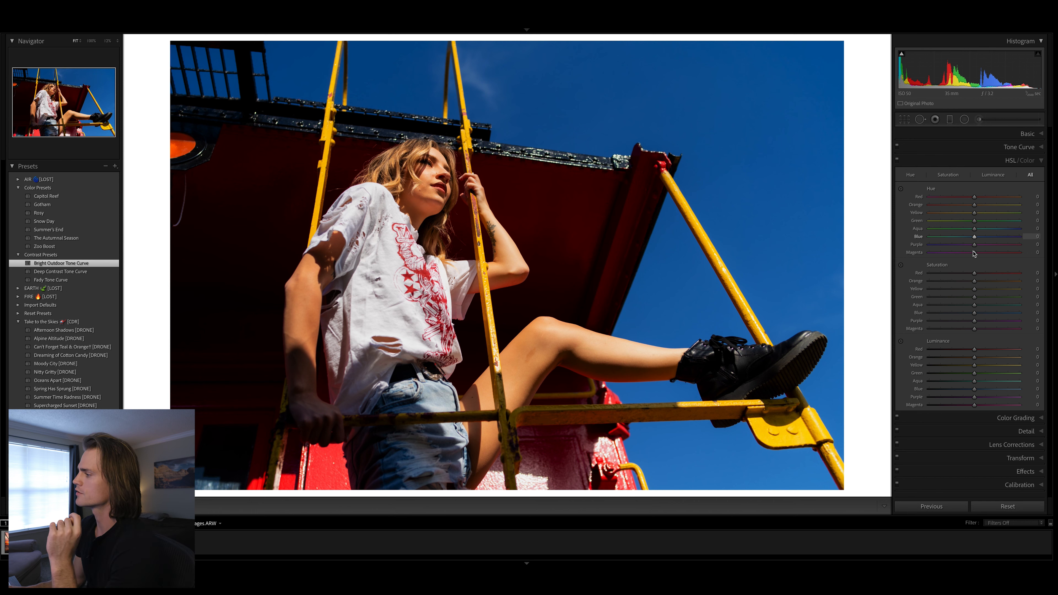
{"action": "left_click_drag", "start_coordinate": [975, 289], "coordinate": [963, 293]}
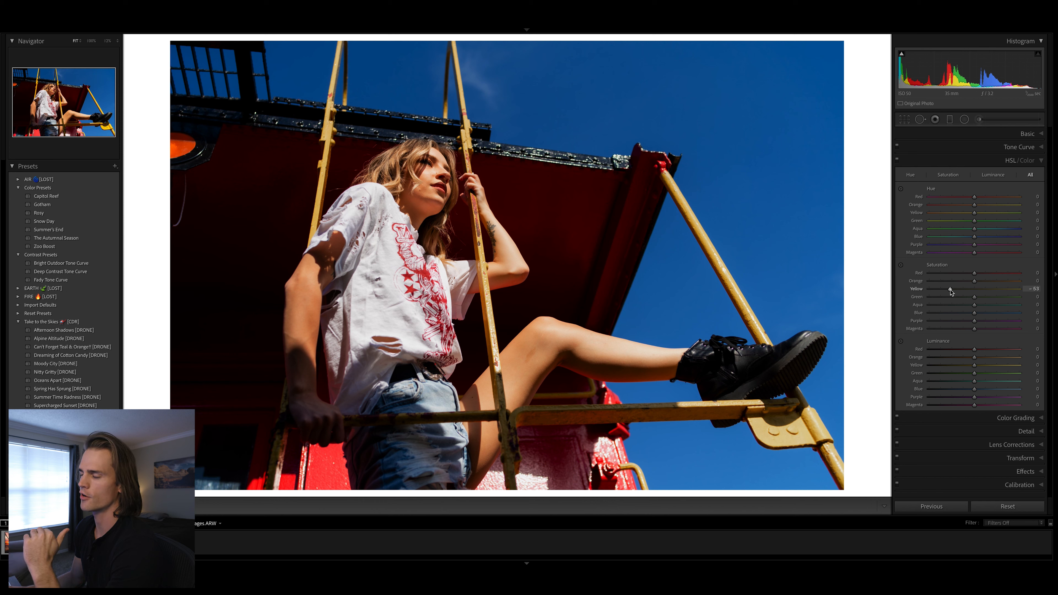
{"action": "left_click_drag", "start_coordinate": [951, 291], "coordinate": [956, 289]}
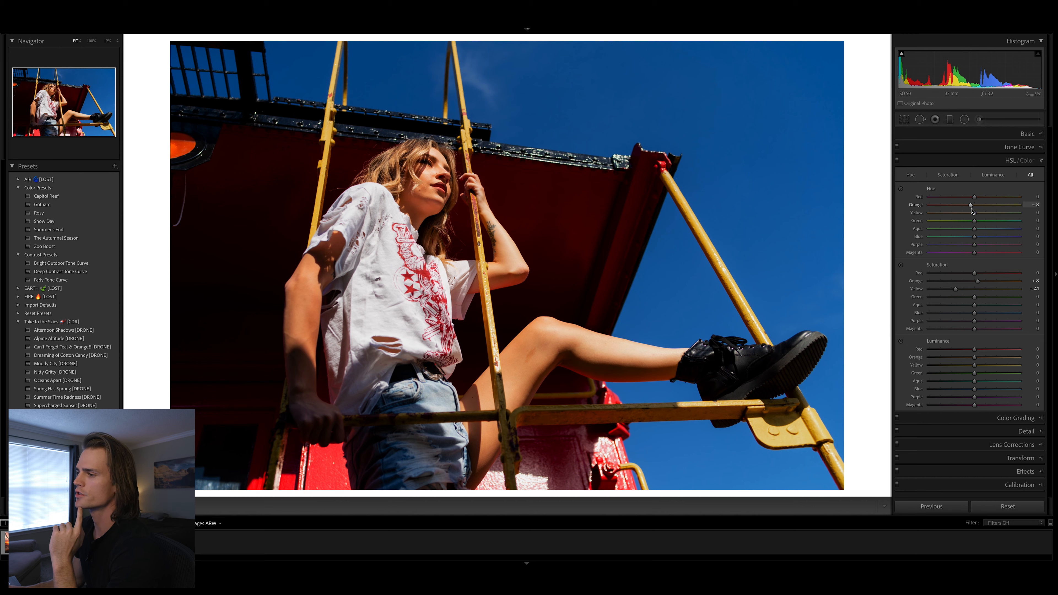
{"action": "left_click_drag", "start_coordinate": [973, 208], "coordinate": [972, 209]}
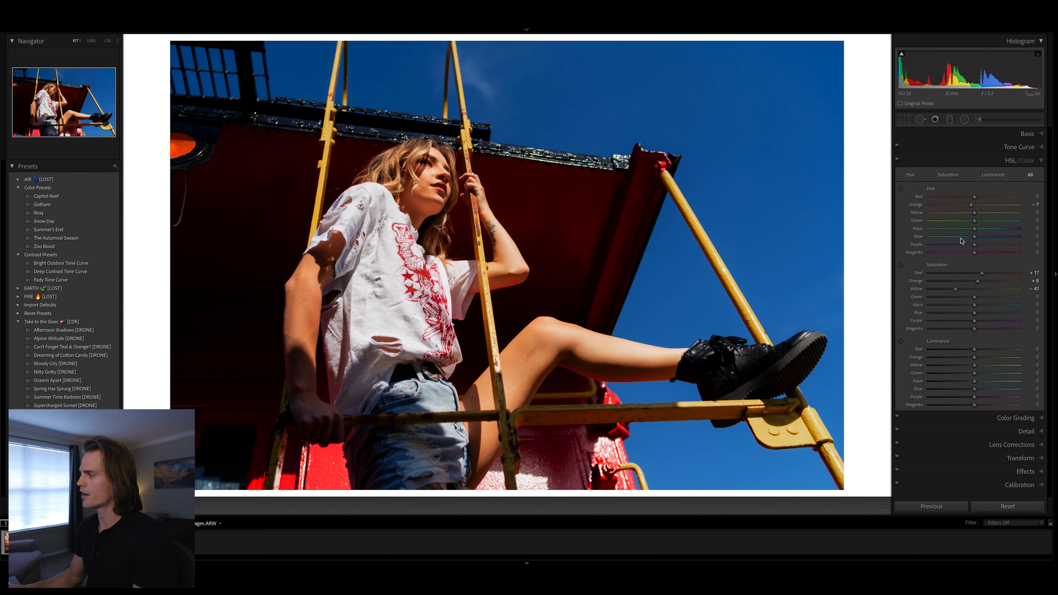
Step: Mute the sky with Blue Hue -16, Saturation -34 and Luminance +11, and lower the overall Highlights to -54
{"action": "left_click_drag", "start_coordinate": [976, 238], "coordinate": [967, 240]}
{"action": "left_click_drag", "start_coordinate": [976, 313], "coordinate": [965, 315]}
{"action": "left_click_drag", "start_coordinate": [975, 389], "coordinate": [978, 390]}
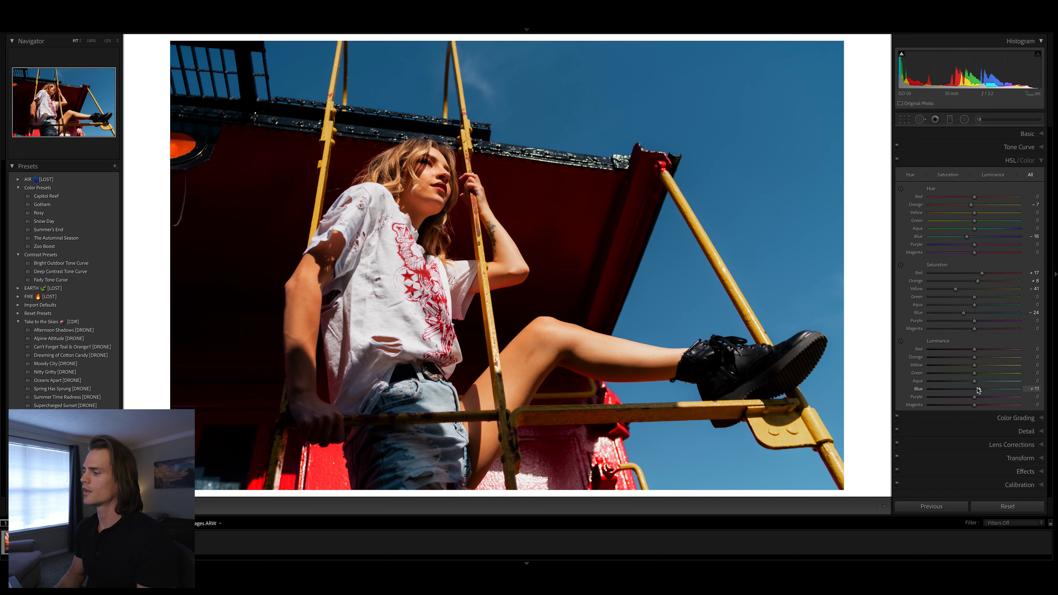
{"action": "left_click_drag", "start_coordinate": [964, 313], "coordinate": [960, 315]}
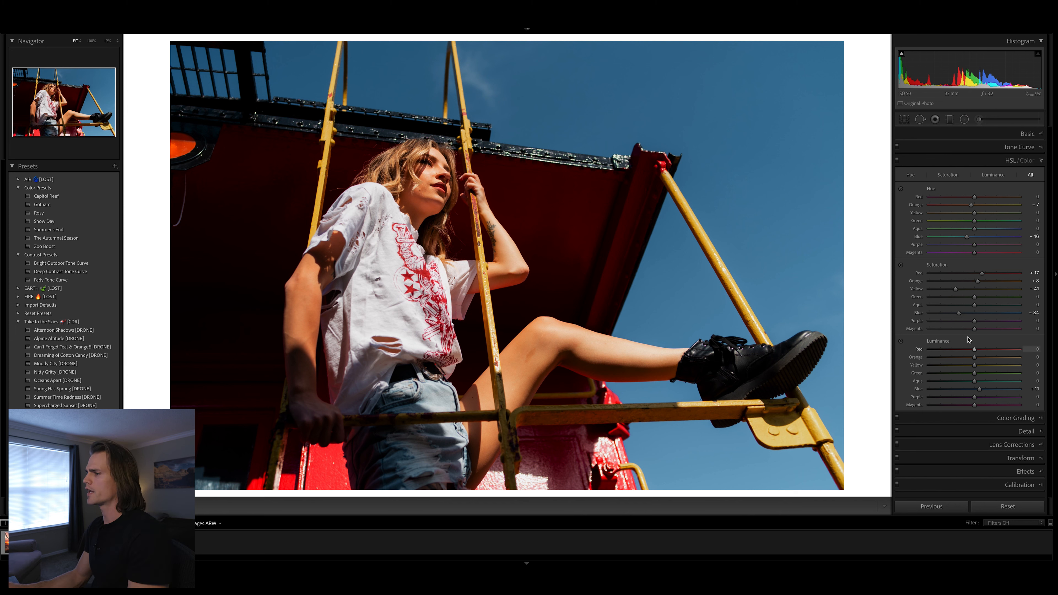
{"action": "left_click", "coordinate": [1025, 133]}
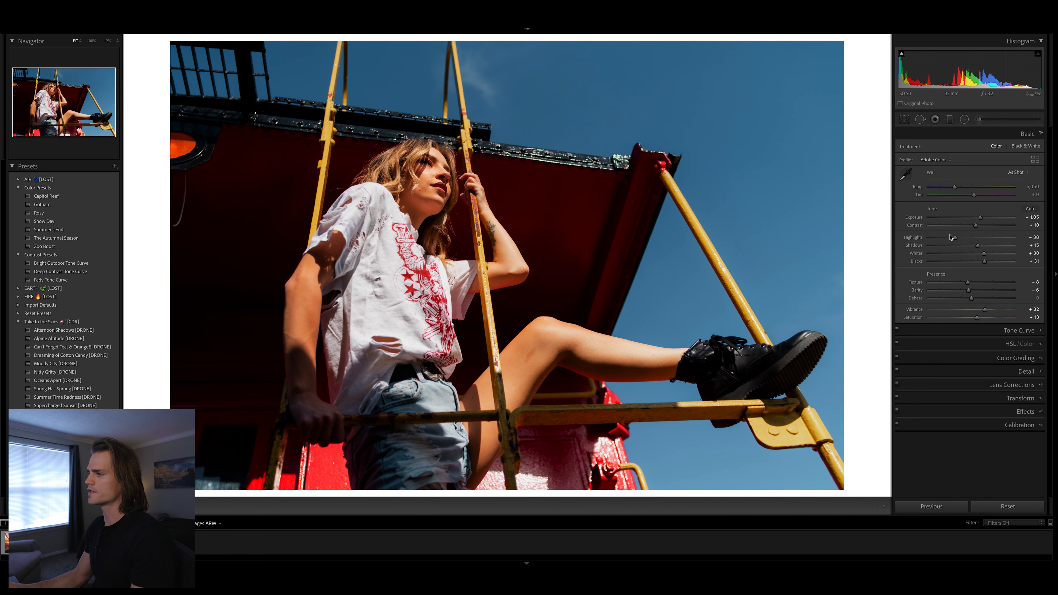
{"action": "left_click_drag", "start_coordinate": [955, 238], "coordinate": [950, 239]}
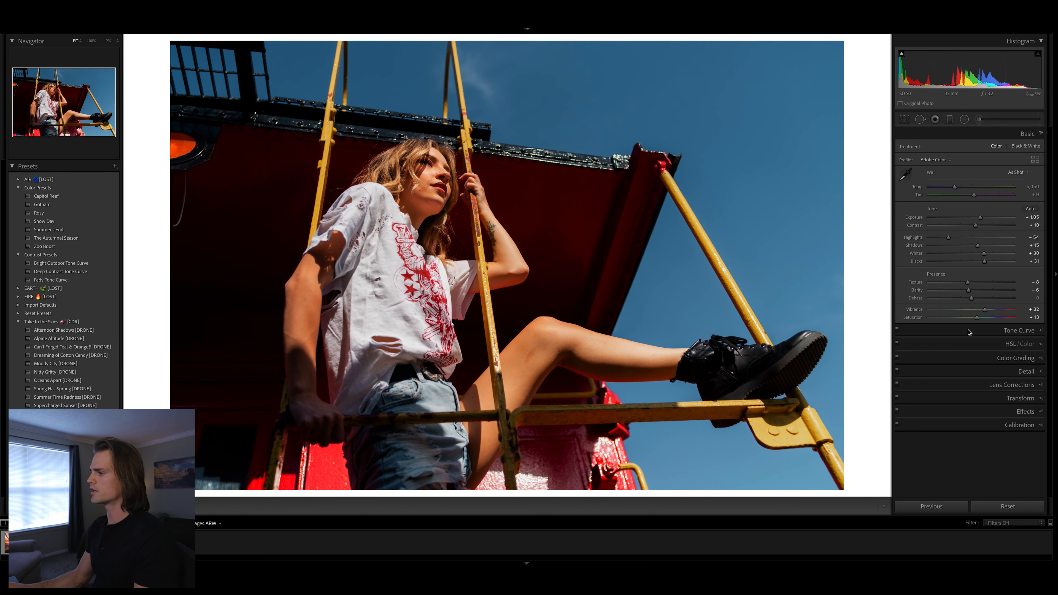
Step: Grade the shadows orange at hue 26, saturation 16, and the highlights slightly blue, comparing against the unedited version
{"action": "left_click", "coordinate": [1016, 358]}
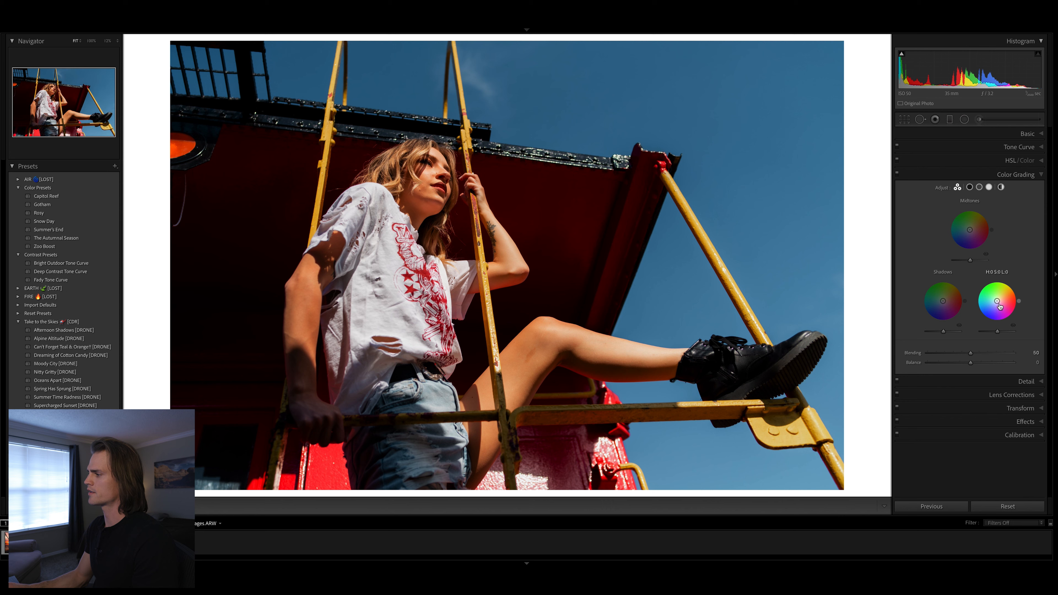
{"action": "mouse_move", "coordinate": [943, 304]}
{"action": "left_mouse_down"}
{"action": "mouse_move", "coordinate": [936, 295]}
{"action": "mouse_move", "coordinate": [946, 302]}
{"action": "left_mouse_up"}
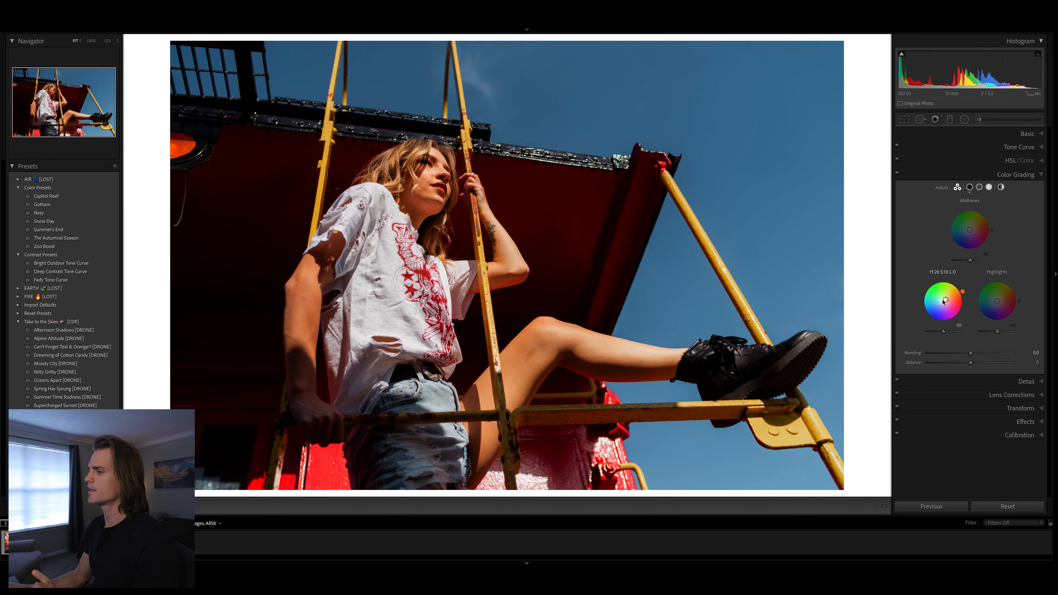
{"action": "left_click_drag", "start_coordinate": [997, 301], "coordinate": [994, 304]}
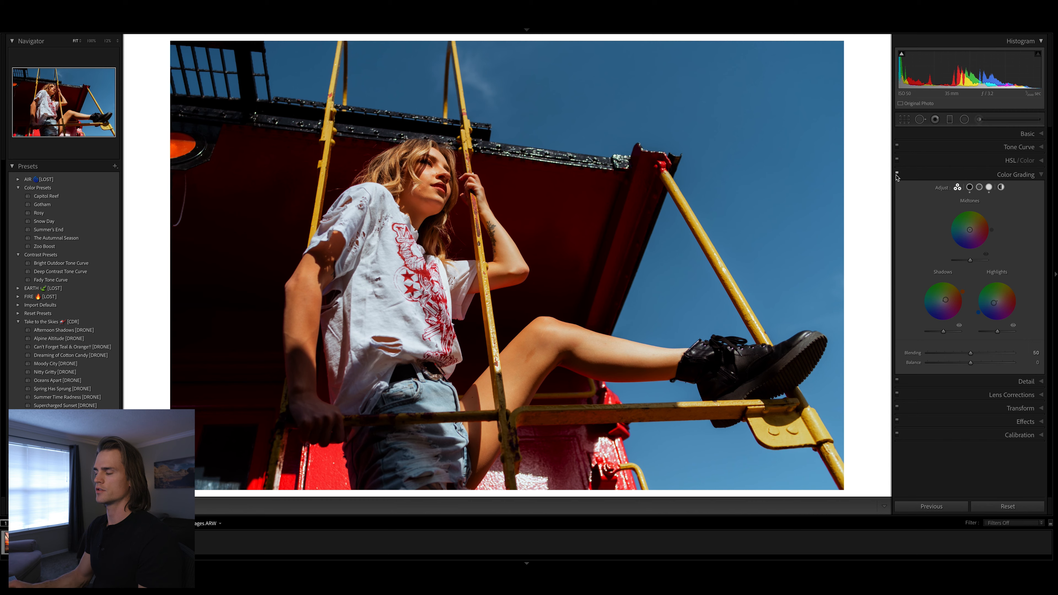
{"action": "key", "text": "backslash"}
{"action": "key", "text": "backslash"}
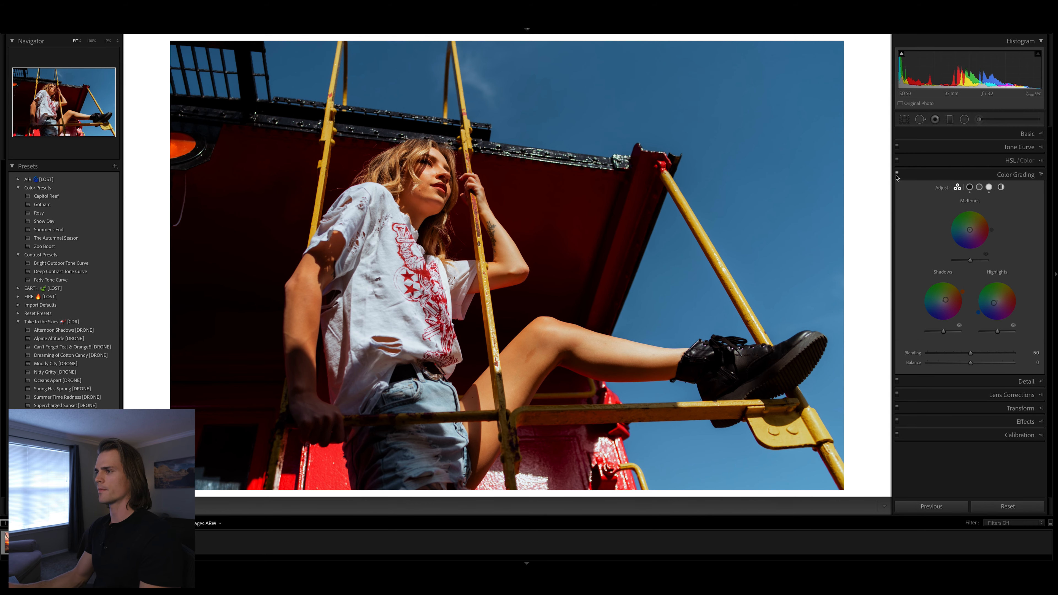
Step: Crop the portrait tighter around the woman and add a subtle dark post-crop vignette
{"action": "key", "text": "r"}
{"action": "left_click_drag", "start_coordinate": [173, 193], "coordinate": [193, 194]}
{"action": "left_click_drag", "start_coordinate": [413, 212], "coordinate": [594, 344]}
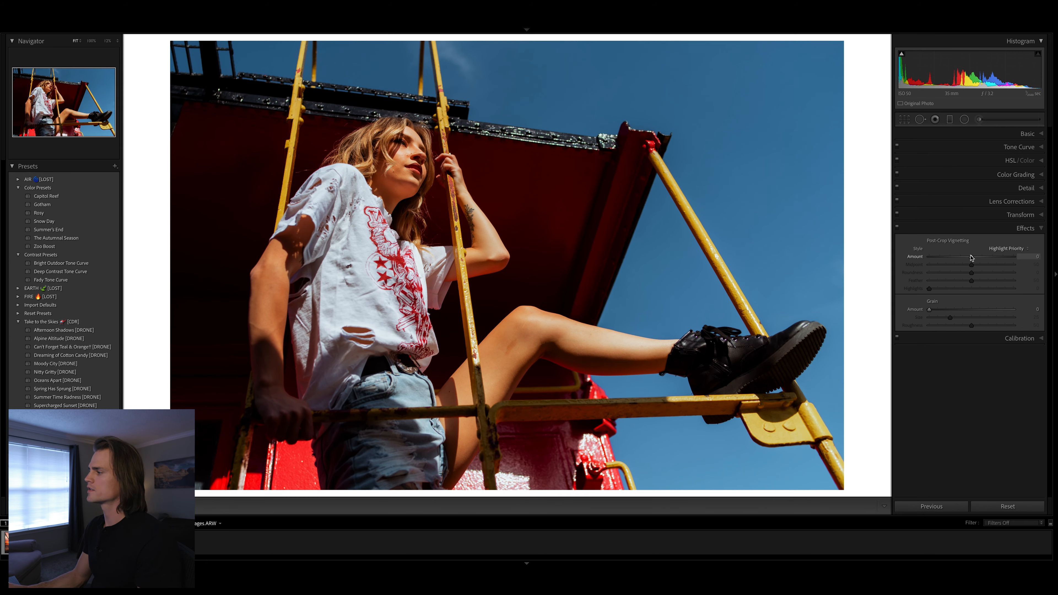
{"action": "left_click_drag", "start_coordinate": [971, 257], "coordinate": [968, 257]}
{"action": "left_click", "coordinate": [1019, 229]}
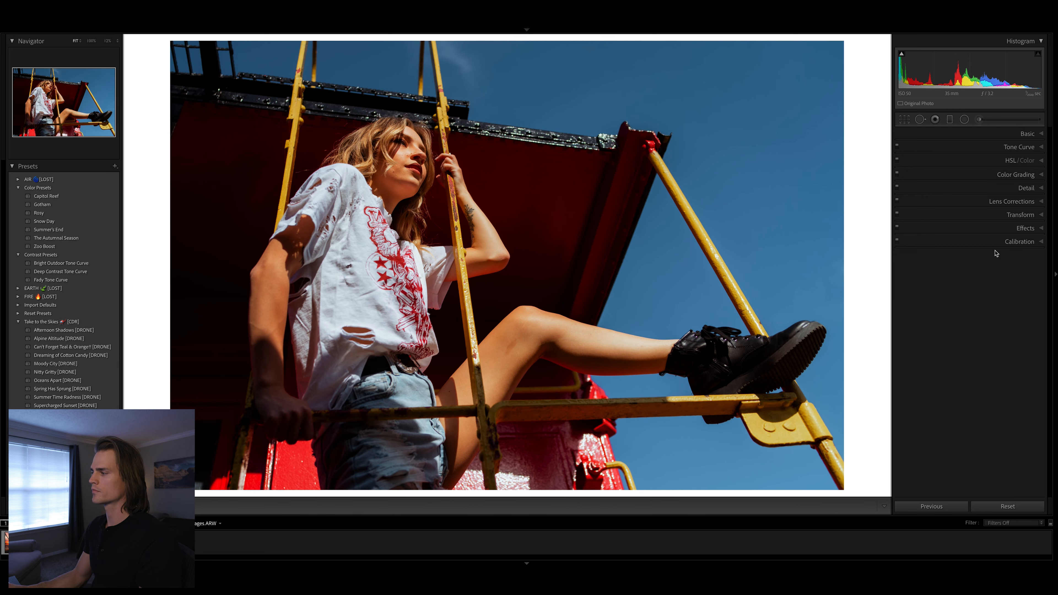
Step: Calibrate the Blue Primary to Hue +13 and Saturation +17, and set the inverted radial mask's Exposure to 0.33
{"action": "left_click", "coordinate": [1000, 242]}
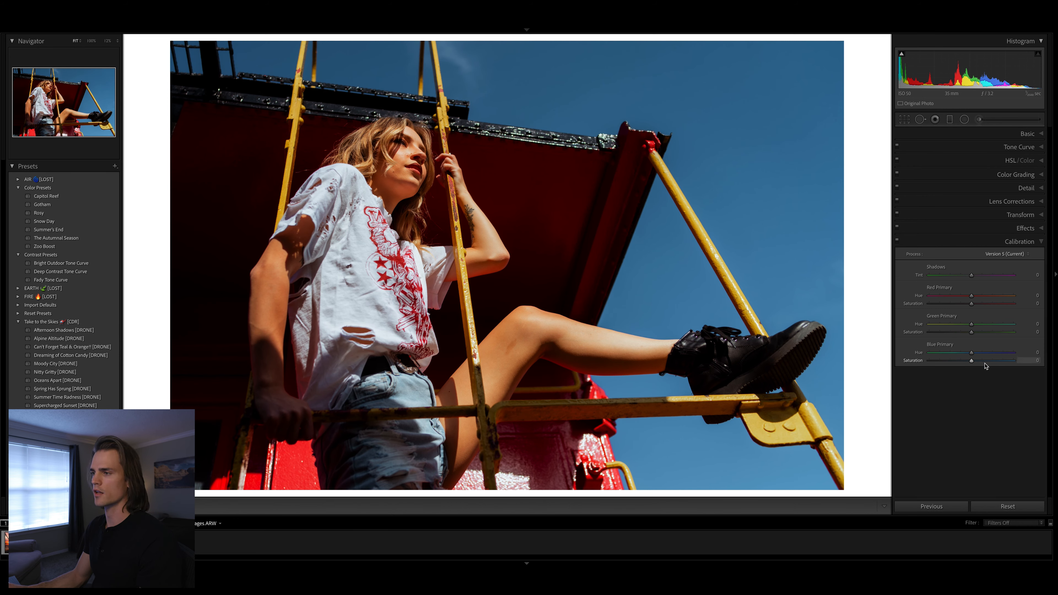
{"action": "left_click_drag", "start_coordinate": [998, 361], "coordinate": [976, 355]}
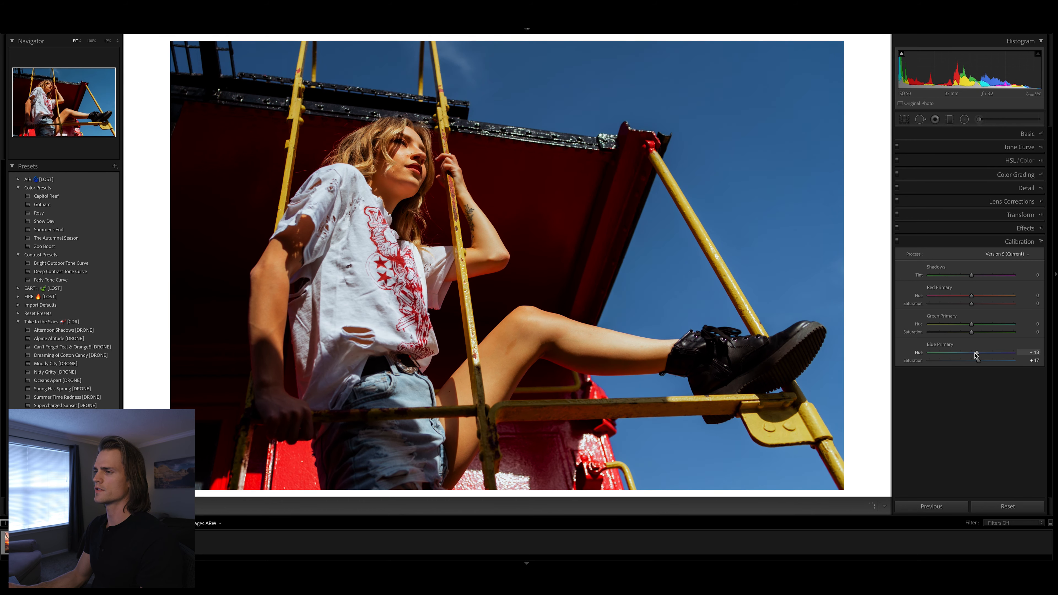
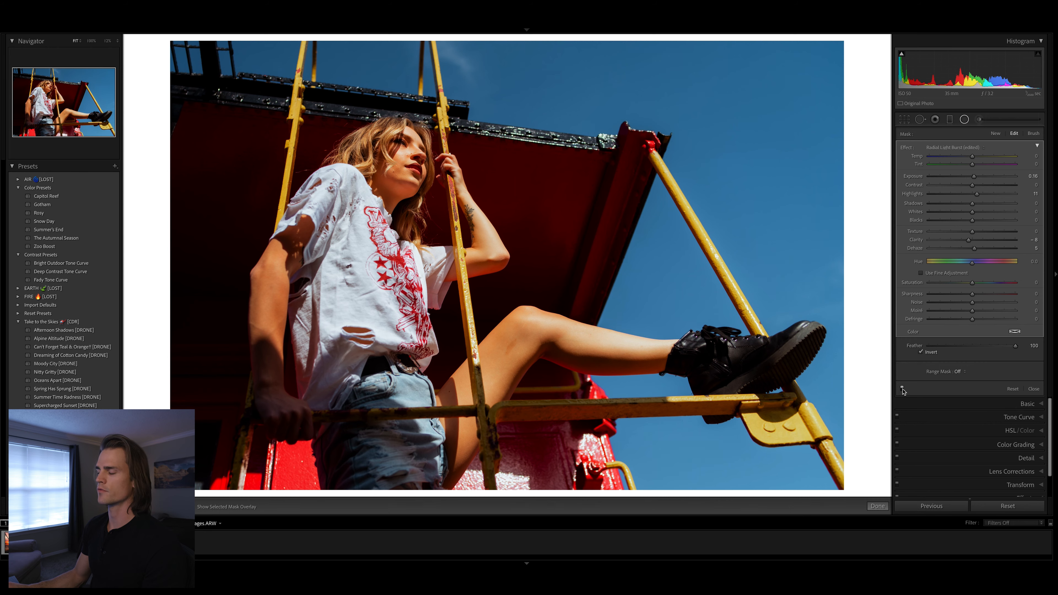
{"action": "left_click_drag", "start_coordinate": [975, 177], "coordinate": [976, 178]}
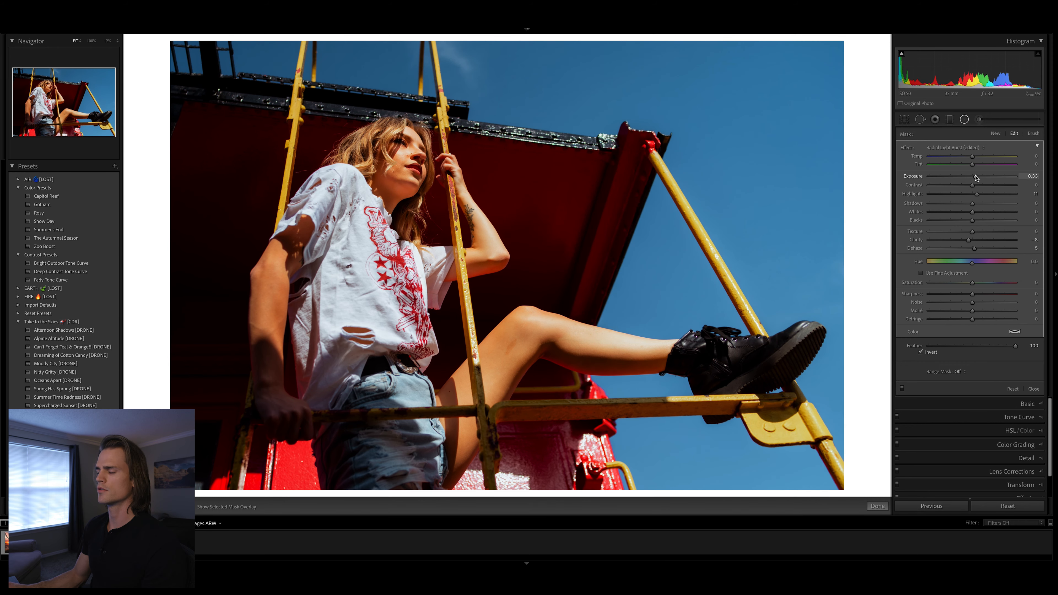
{"action": "left_click", "coordinate": [965, 120]}
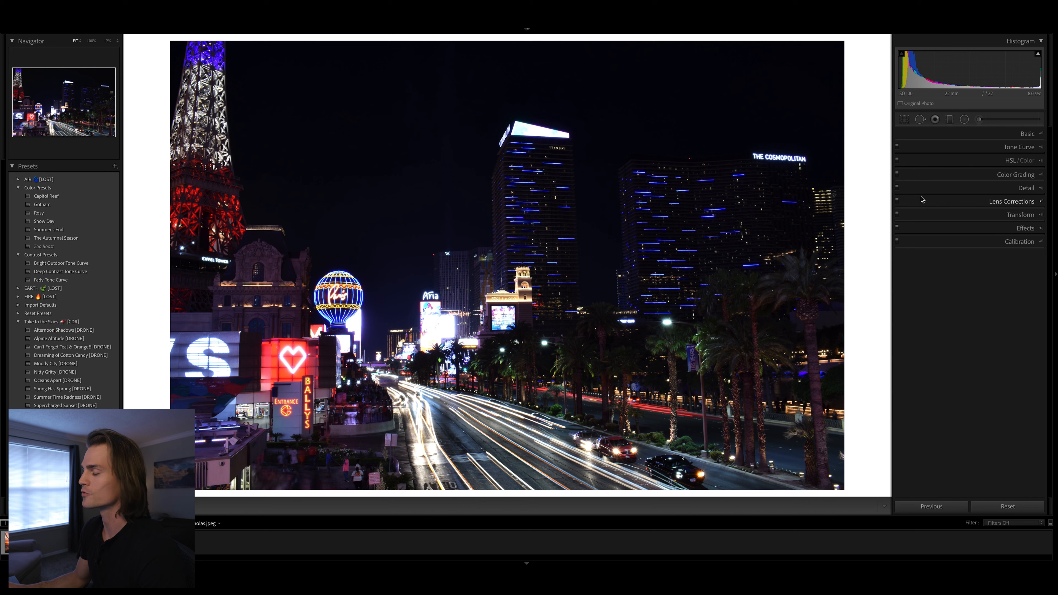
Step: Straighten the night city photo with Auto Upright, set the transform Scale to 96, and constrain the crop
{"action": "left_click", "coordinate": [1005, 214]}
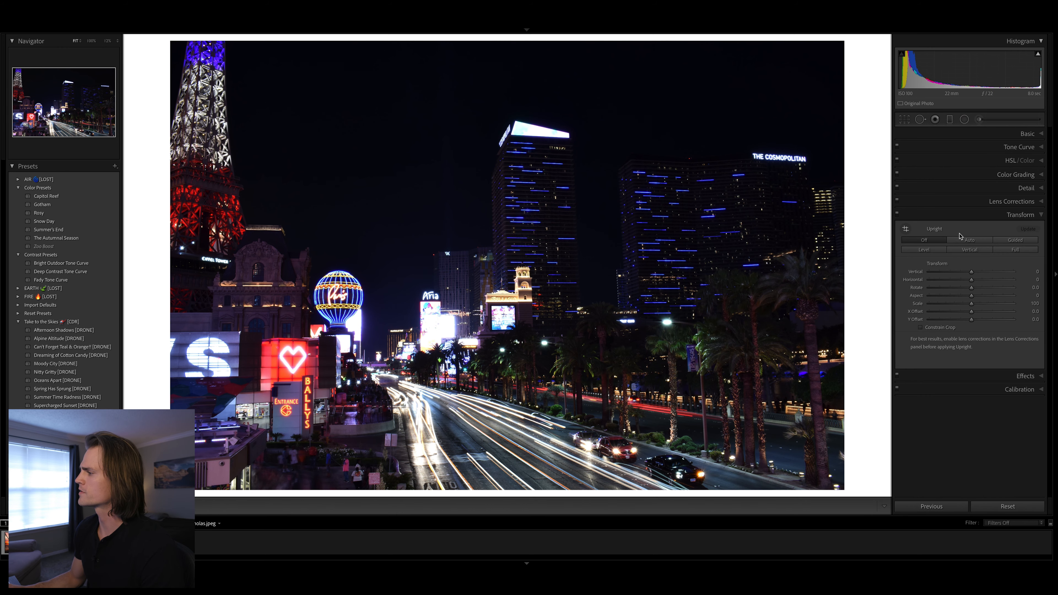
{"action": "left_click", "coordinate": [967, 240]}
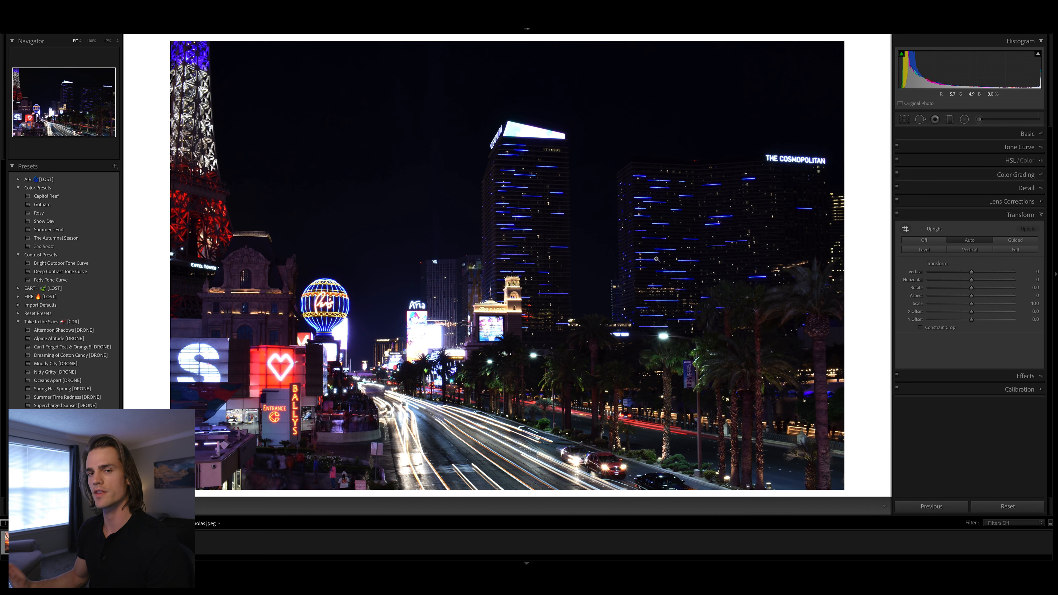
{"action": "left_click", "coordinate": [1004, 217]}
{"action": "left_click", "coordinate": [1005, 217]}
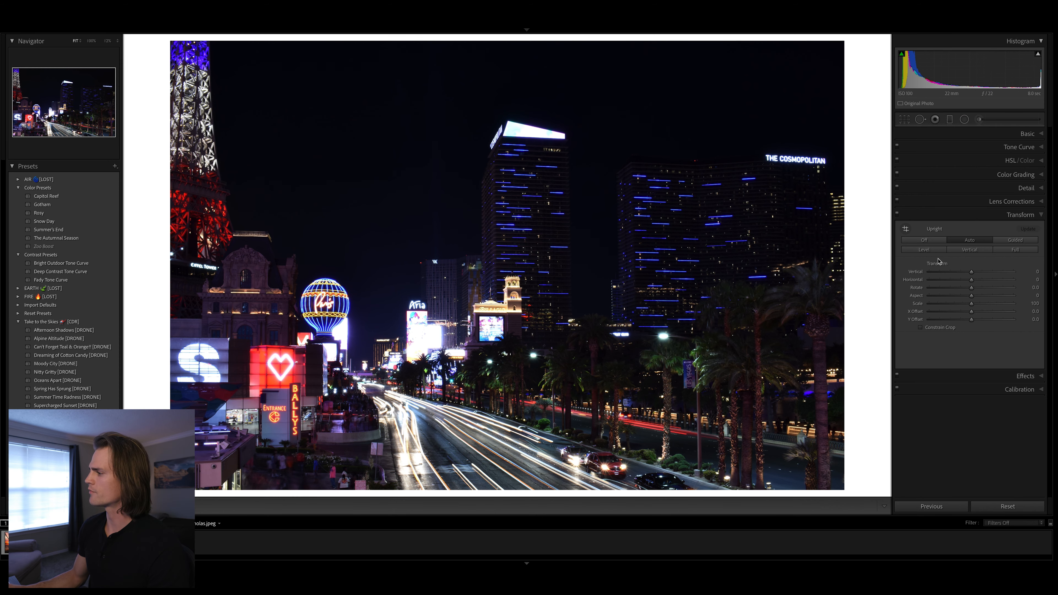
{"action": "left_click_drag", "start_coordinate": [972, 307], "coordinate": [968, 304]}
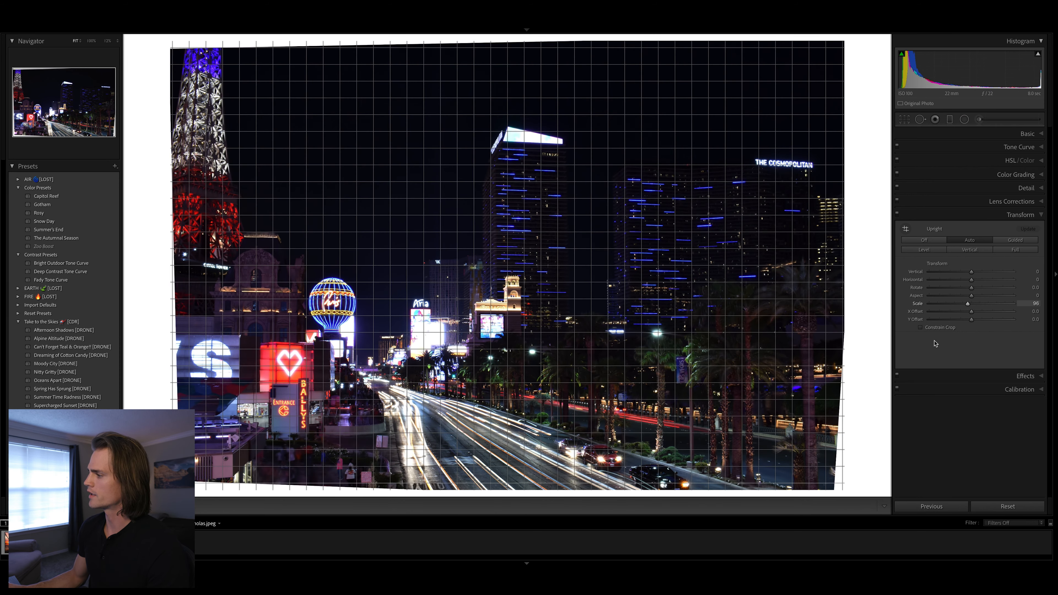
{"action": "left_click", "coordinate": [940, 328]}
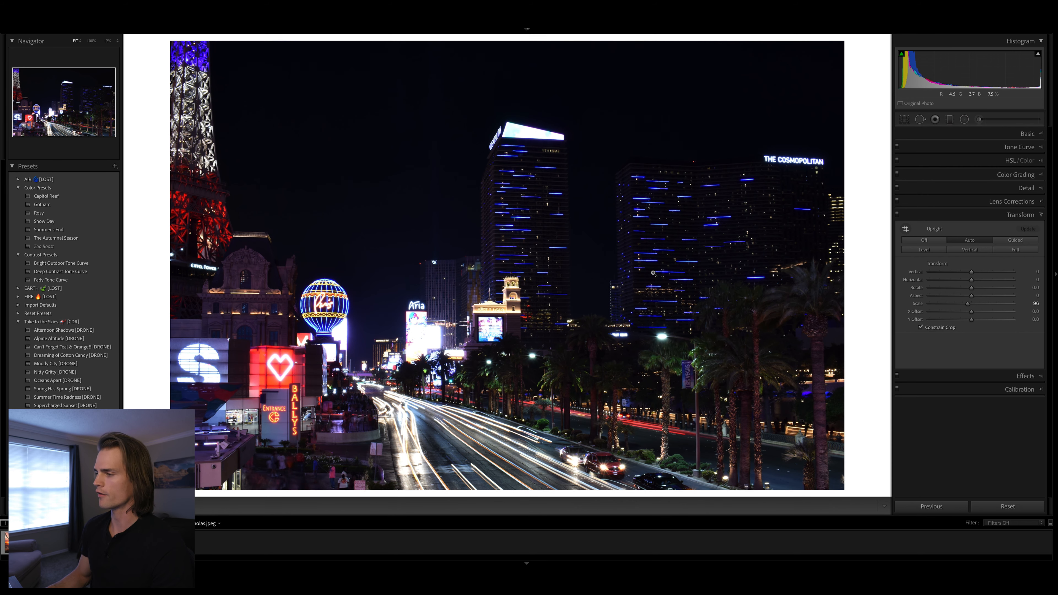
{"action": "left_click", "coordinate": [1019, 216]}
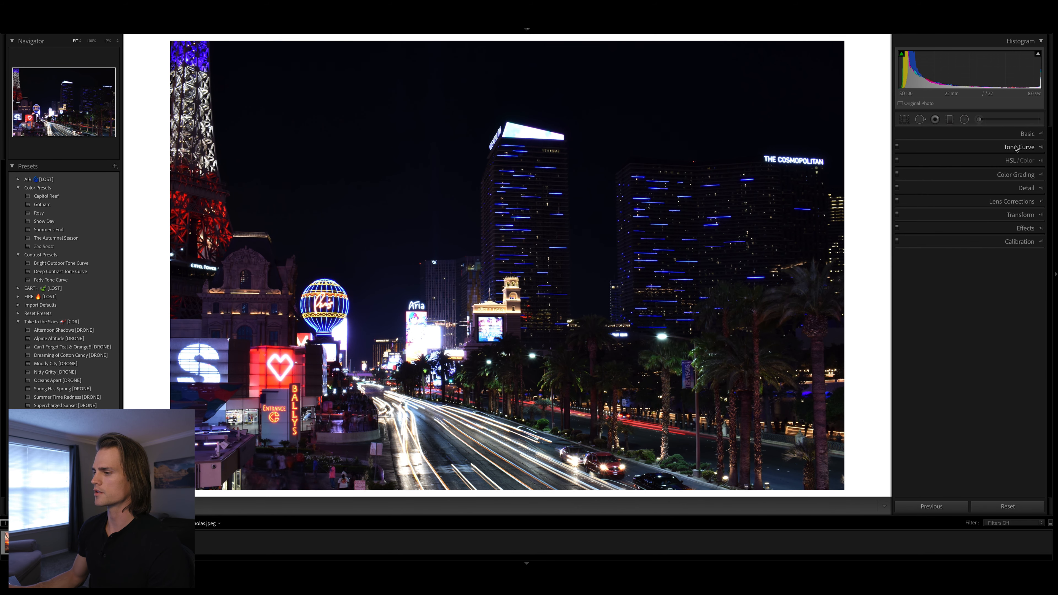
Step: Balance the night photo's tones with Highlights -34, Shadows +40, Whites +50 and Blacks -24
{"action": "left_click", "coordinate": [1028, 134]}
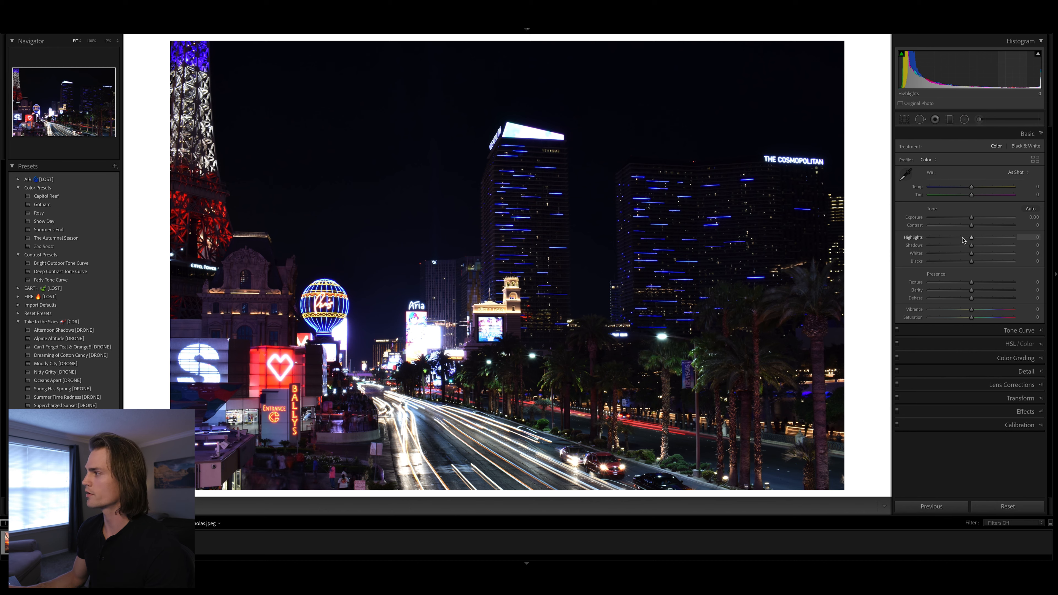
{"action": "left_click_drag", "start_coordinate": [960, 241], "coordinate": [1020, 253]}
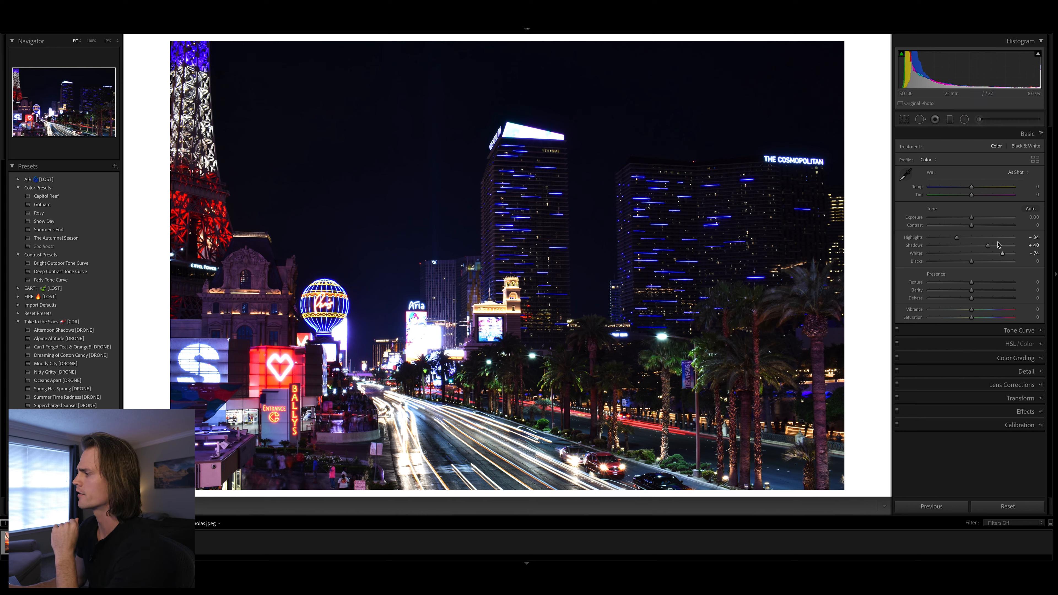
{"action": "left_click_drag", "start_coordinate": [1003, 253], "coordinate": [963, 266]}
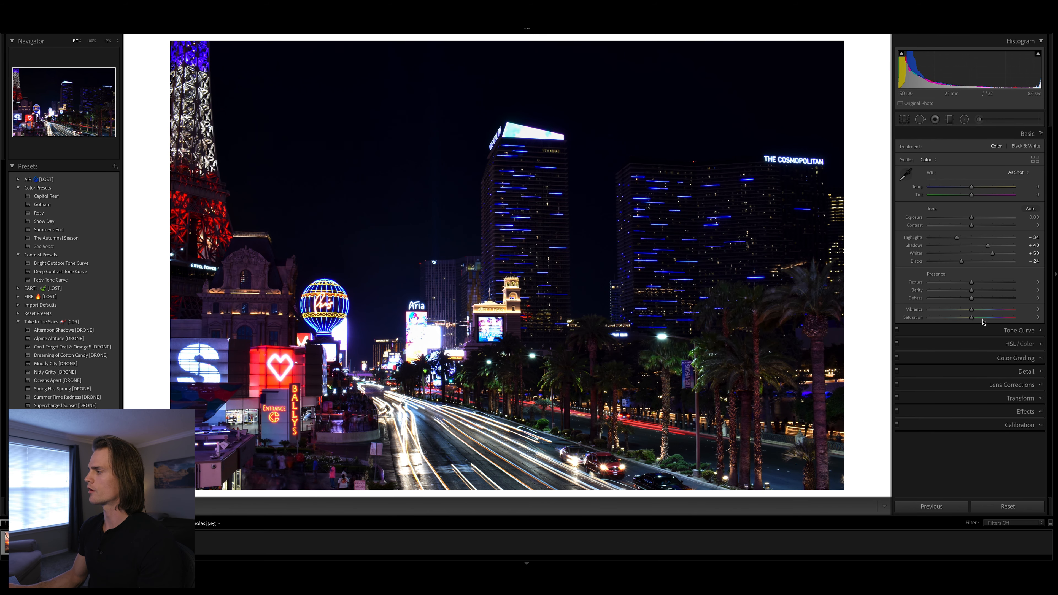
Step: Set the night photo's Clarity to +20 and Texture to -9, and boost its color with Vibrance +39 and Saturation +19
{"action": "left_click_drag", "start_coordinate": [972, 291], "coordinate": [981, 293]}
{"action": "left_click_drag", "start_coordinate": [972, 283], "coordinate": [970, 285]}
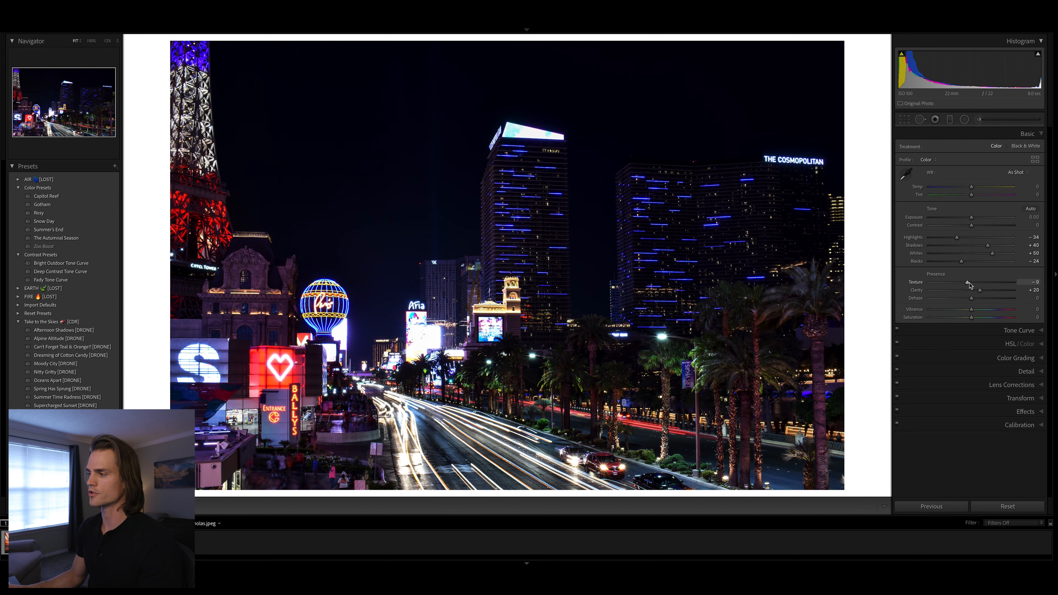
{"action": "mouse_move", "coordinate": [972, 310]}
{"action": "left_mouse_down"}
{"action": "mouse_move", "coordinate": [981, 319]}
{"action": "mouse_move", "coordinate": [989, 311]}
{"action": "left_mouse_up"}
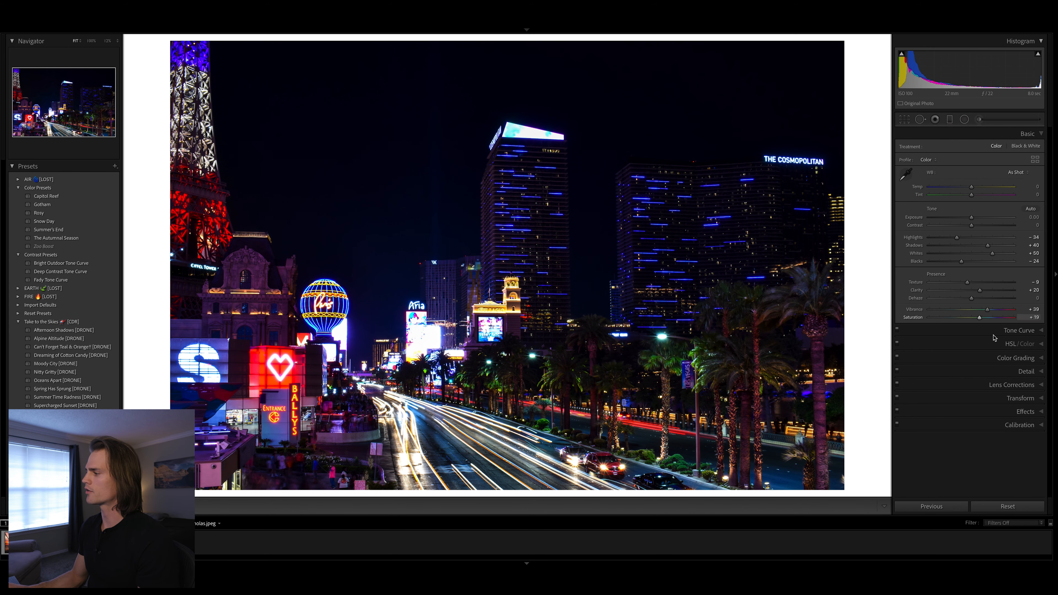
Step: Shape the night photo's point curve into an S-curve with a lifted black point for faded blacks
{"action": "left_click", "coordinate": [1013, 331]}
{"action": "left_click_drag", "start_coordinate": [947, 237], "coordinate": [947, 246]}
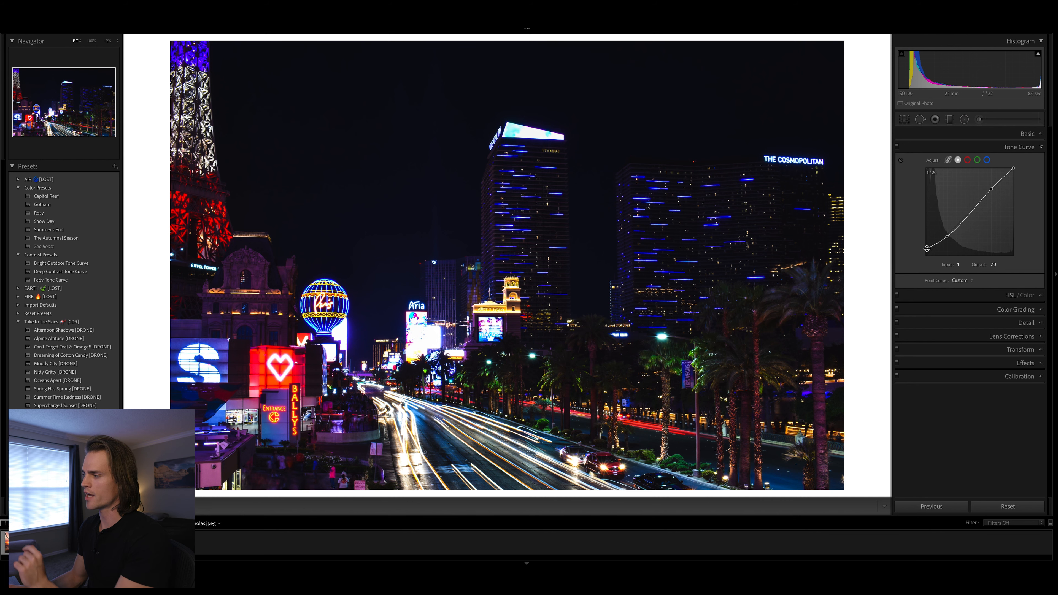
{"action": "left_click_drag", "start_coordinate": [928, 251], "coordinate": [922, 253]}
{"action": "left_click", "coordinate": [1017, 147]}
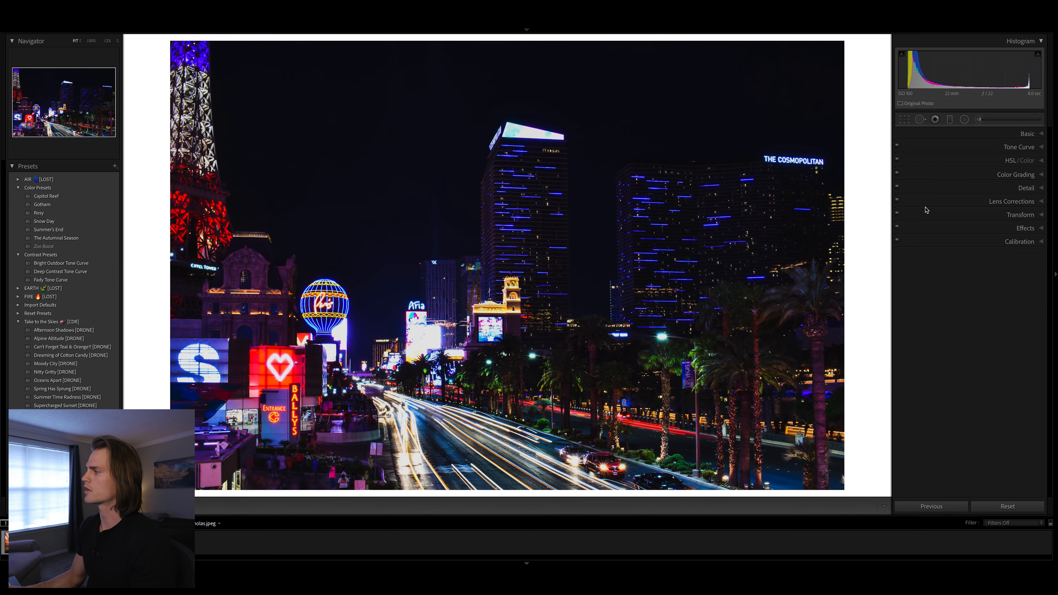
Step: Shift the night photo's blues toward aqua with Blue Hue -45 and mute them with Blue Saturation -40
{"action": "left_click", "coordinate": [1021, 160]}
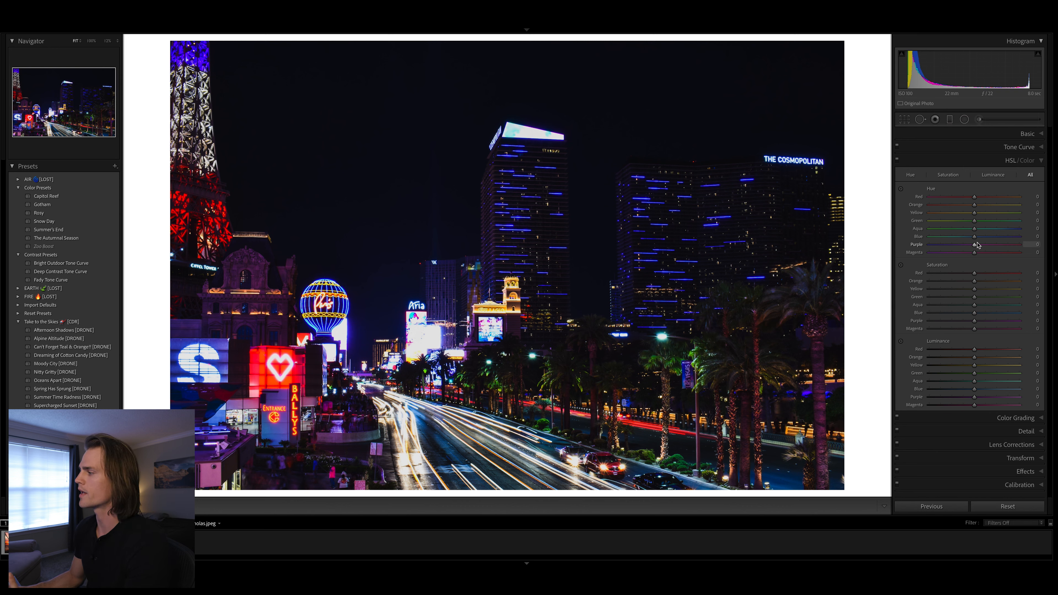
{"action": "left_click_drag", "start_coordinate": [975, 236], "coordinate": [954, 237]}
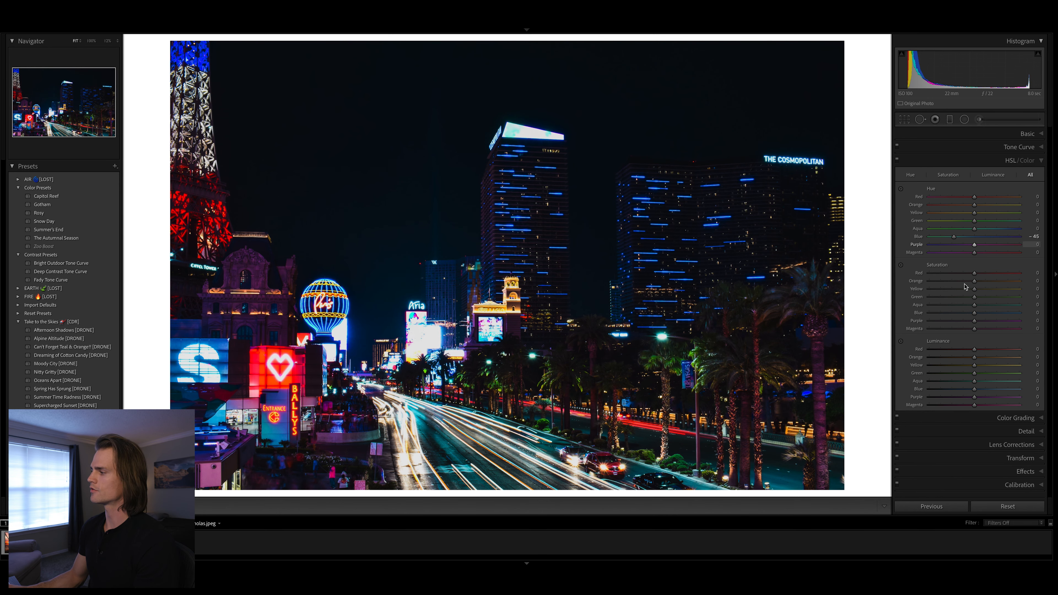
{"action": "mouse_move", "coordinate": [975, 313]}
{"action": "left_mouse_down"}
{"action": "mouse_move", "coordinate": [947, 319]}
{"action": "mouse_move", "coordinate": [959, 316]}
{"action": "left_mouse_up"}
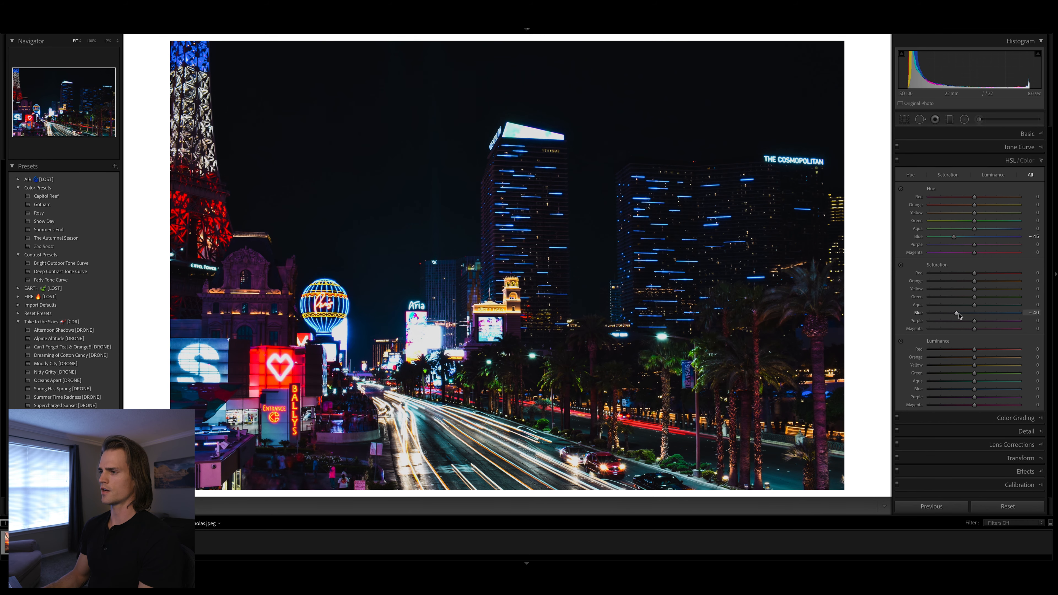
Step: Set Hue to Red +28, Orange +28 and Yellow -28, and Saturation to Red -20, Orange -25, Yellow -59 and Green -56
{"action": "mouse_move", "coordinate": [976, 205]}
{"action": "left_mouse_down"}
{"action": "mouse_move", "coordinate": [984, 207]}
{"action": "mouse_move", "coordinate": [968, 209]}
{"action": "mouse_move", "coordinate": [998, 201]}
{"action": "mouse_move", "coordinate": [962, 213]}
{"action": "left_mouse_up"}
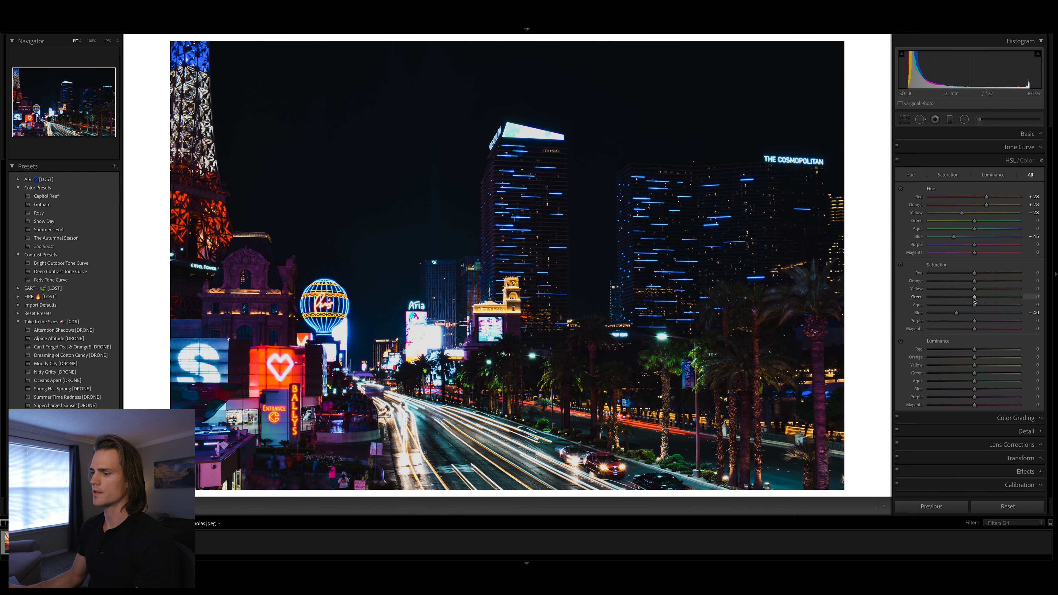
{"action": "mouse_move", "coordinate": [953, 289]}
{"action": "left_mouse_down"}
{"action": "mouse_move", "coordinate": [944, 290]}
{"action": "mouse_move", "coordinate": [958, 281]}
{"action": "left_mouse_up"}
{"action": "left_click_drag", "start_coordinate": [975, 273], "coordinate": [965, 275]}
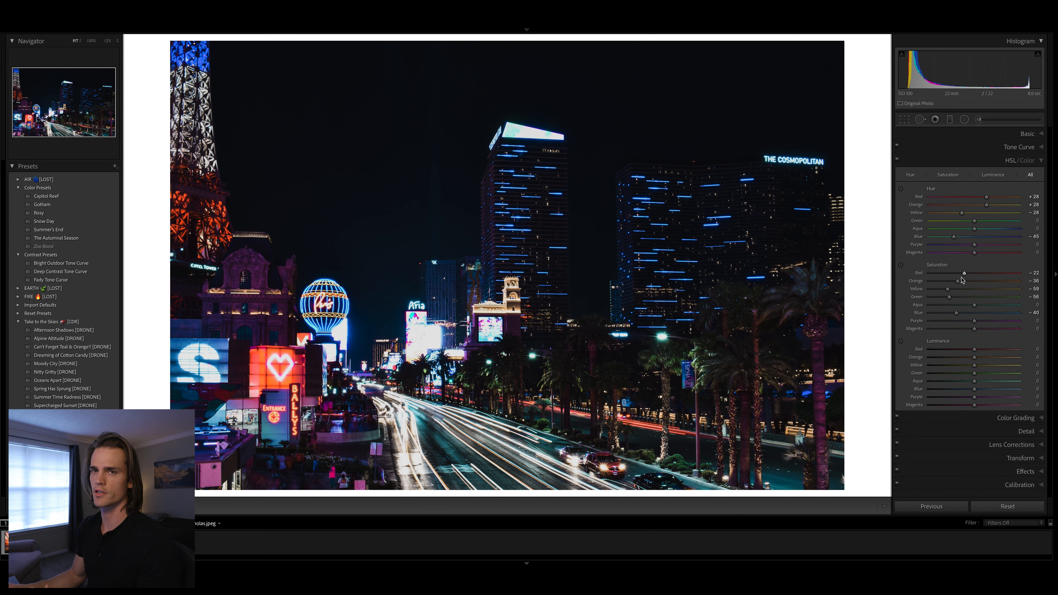
{"action": "left_click_drag", "start_coordinate": [961, 282], "coordinate": [972, 283]}
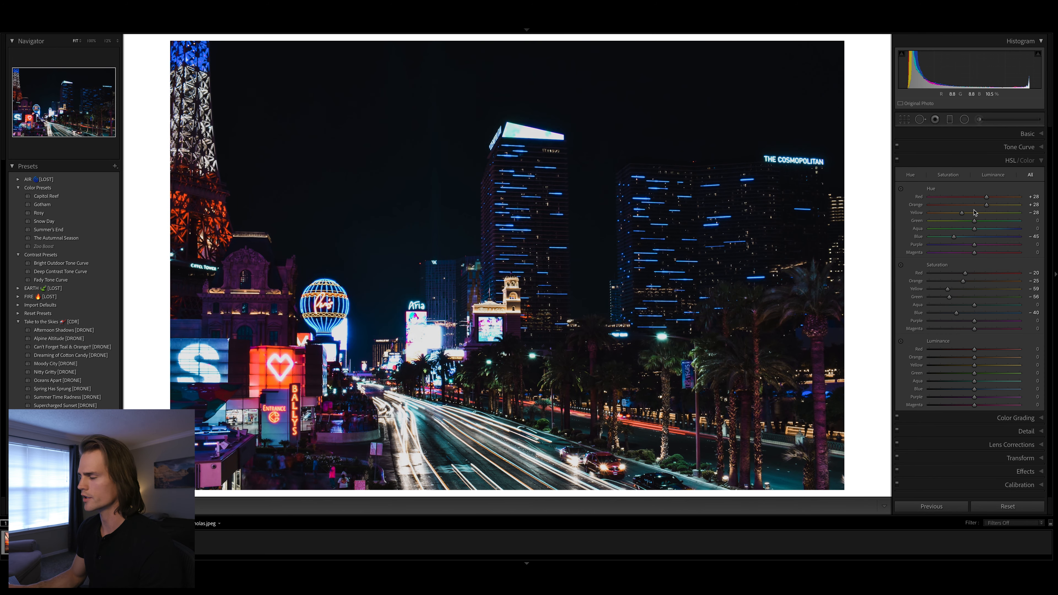
{"action": "left_click_drag", "start_coordinate": [975, 358], "coordinate": [985, 389]}
Step: Grade the night photo's shadows toward magenta with Hue 301 and Saturation 17, and tint the midtones slightly green
{"action": "left_click", "coordinate": [1016, 418]}
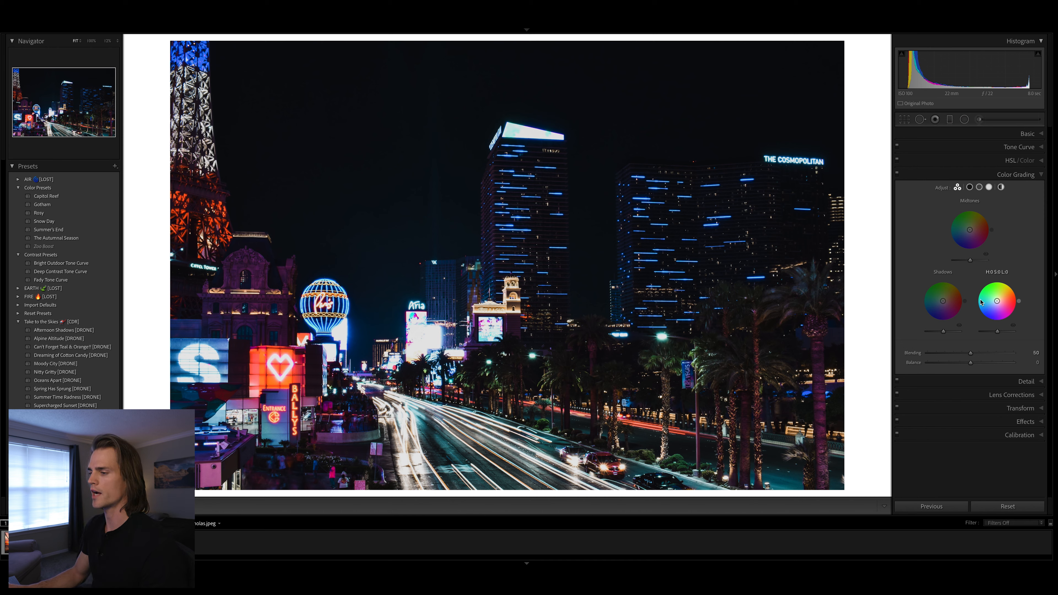
{"action": "left_click_drag", "start_coordinate": [999, 296], "coordinate": [946, 295]}
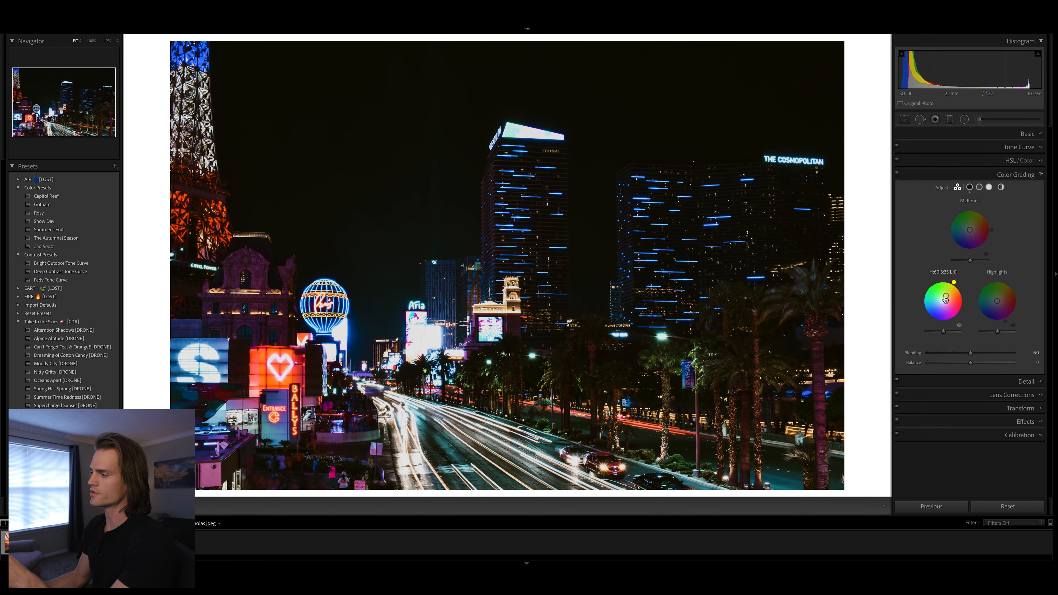
{"action": "left_click_drag", "start_coordinate": [955, 282], "coordinate": [924, 311]}
{"action": "left_click_drag", "start_coordinate": [940, 306], "coordinate": [946, 306]}
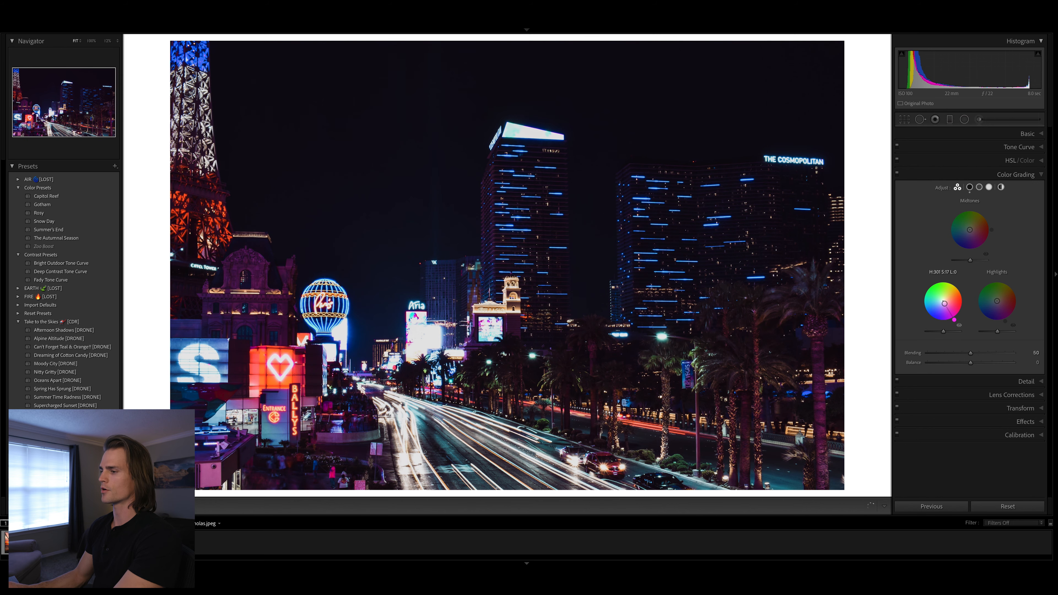
{"action": "left_click_drag", "start_coordinate": [970, 230], "coordinate": [968, 224]}
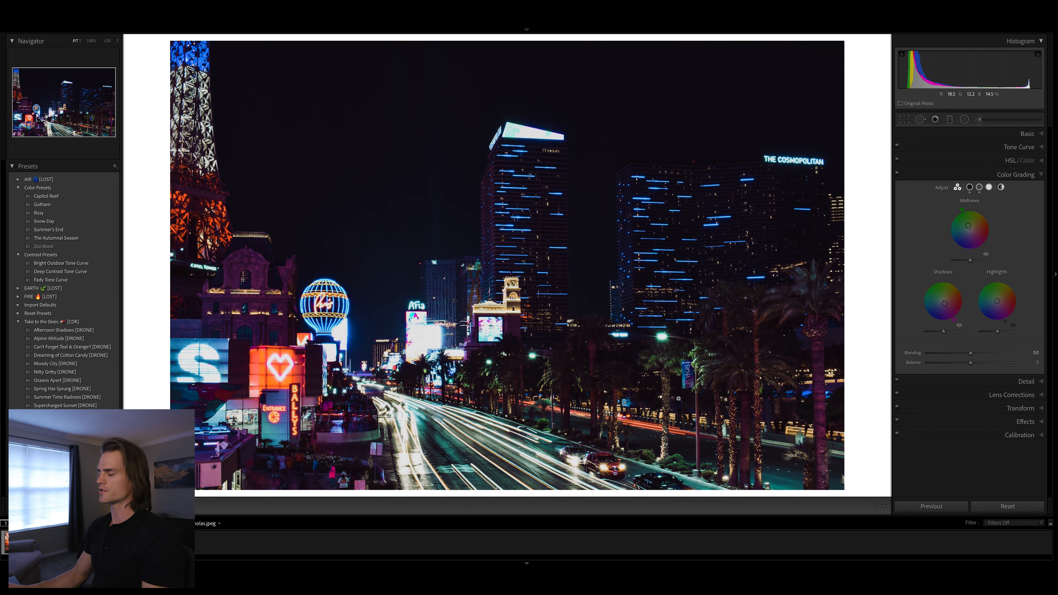
Step: Darken the night photo's edges with a subtle post-crop vignette, Amount about -14
{"action": "left_click", "coordinate": [1017, 175]}
{"action": "left_click", "coordinate": [1015, 189]}
{"action": "left_click", "coordinate": [1016, 189]}
{"action": "left_click", "coordinate": [1004, 228]}
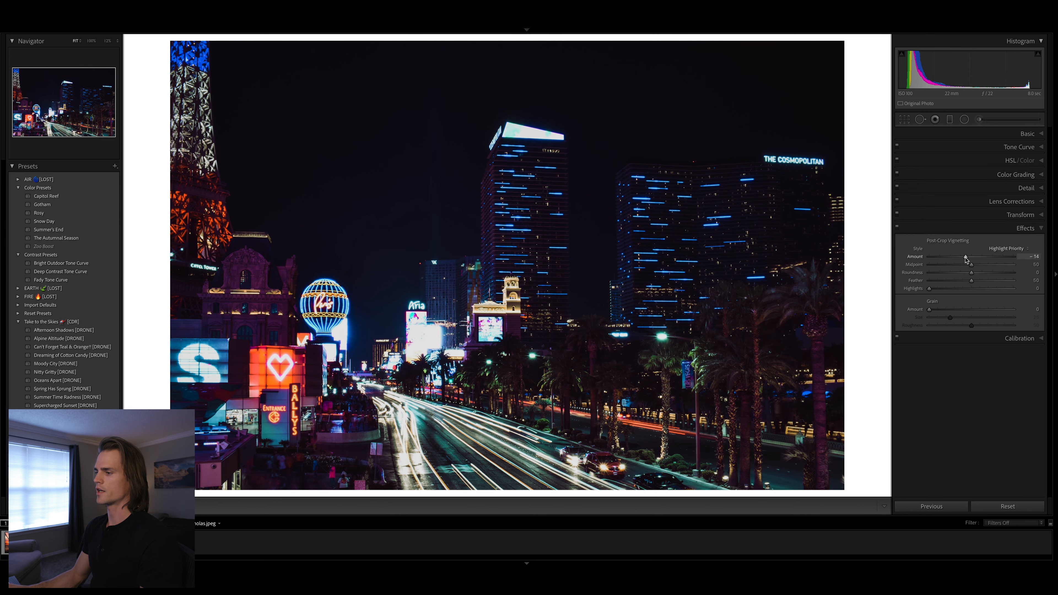
{"action": "left_click_drag", "start_coordinate": [966, 257], "coordinate": [983, 281]}
Step: Calibrate the night photo's colors with Blue Primary Hue -24 and Saturation -24, Red Primary Hue +22 and Green Primary Hue -15
{"action": "left_click", "coordinate": [1017, 339]}
{"action": "left_click_drag", "start_coordinate": [972, 355], "coordinate": [961, 358]}
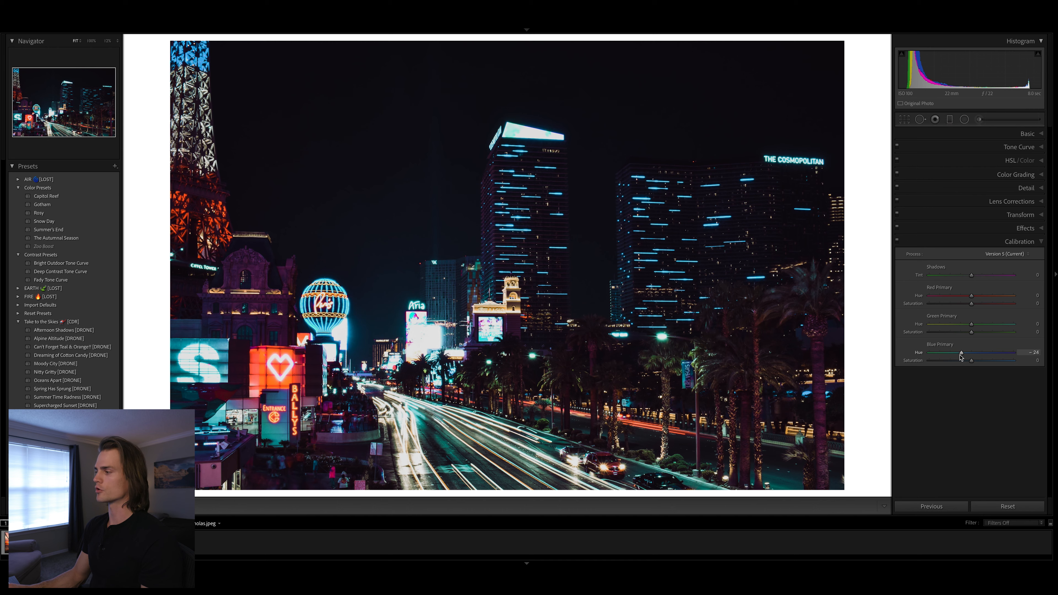
{"action": "mouse_move", "coordinate": [972, 361]}
{"action": "left_mouse_down"}
{"action": "mouse_move", "coordinate": [949, 361]}
{"action": "mouse_move", "coordinate": [962, 361]}
{"action": "left_mouse_up"}
{"action": "left_click_drag", "start_coordinate": [972, 275], "coordinate": [984, 276]}
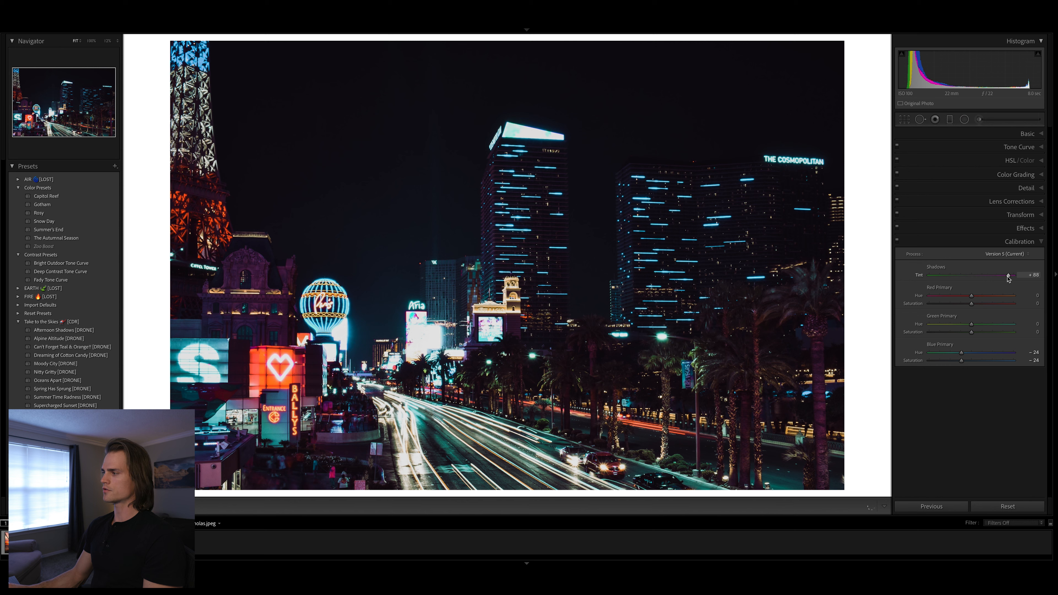
{"action": "double_click", "coordinate": [967, 276]}
{"action": "left_click_drag", "start_coordinate": [971, 296], "coordinate": [986, 297]}
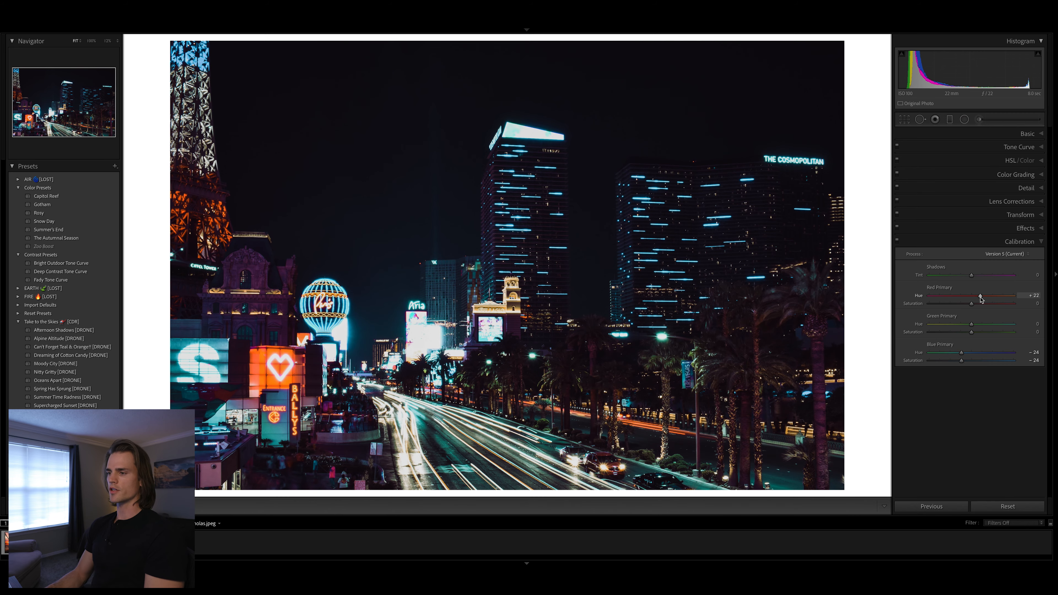
{"action": "left_click_drag", "start_coordinate": [972, 325], "coordinate": [967, 327]}
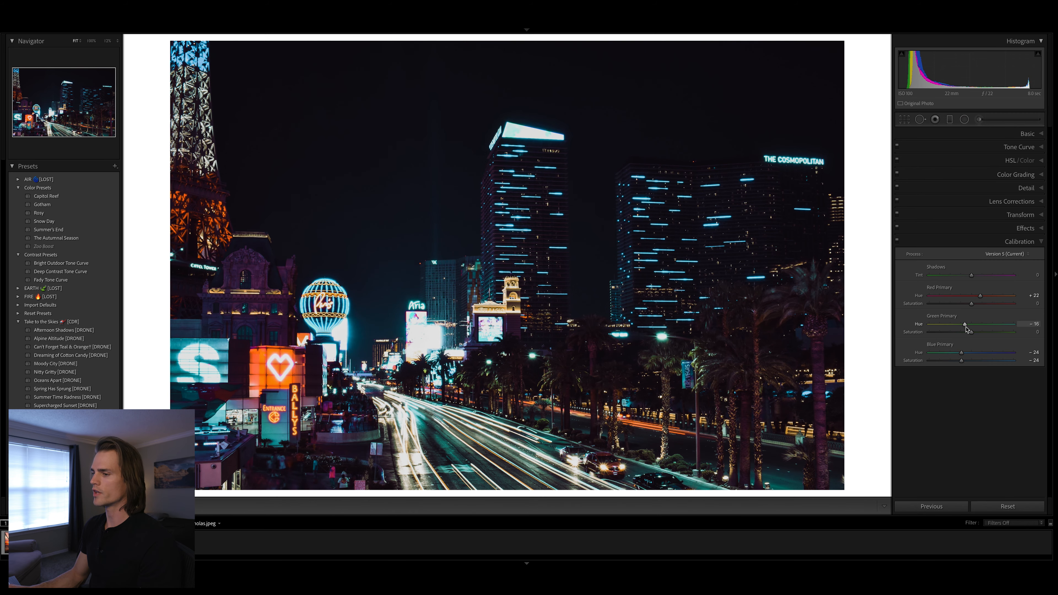
{"action": "left_click", "coordinate": [1017, 242]}
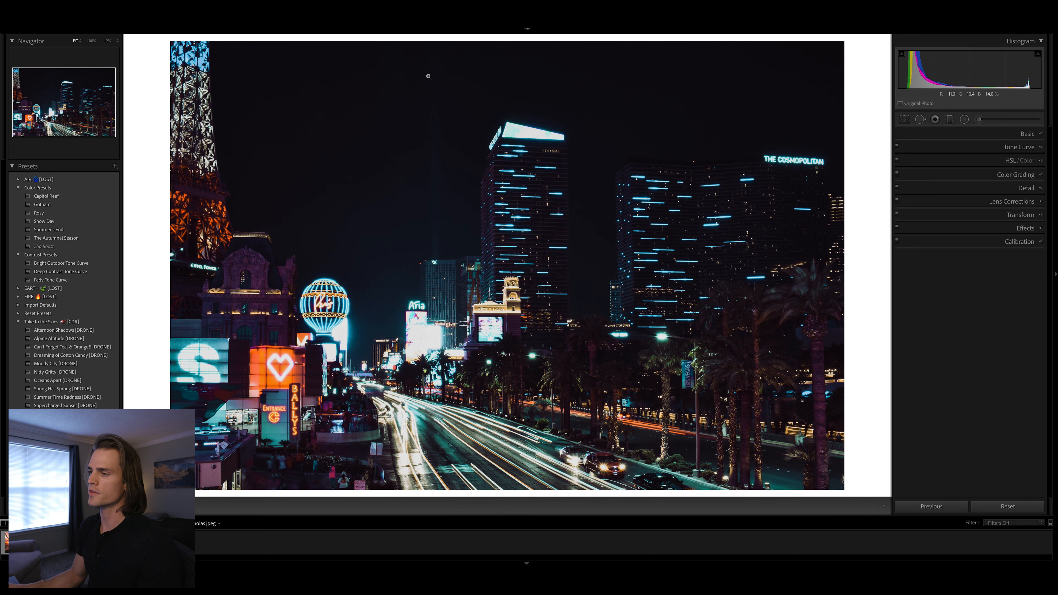
Step: Paint an adjustment brush mask over the faint vertical light beam in the sky, with Exposure 0 and Highlights 38
{"action": "left_click", "coordinate": [979, 119]}
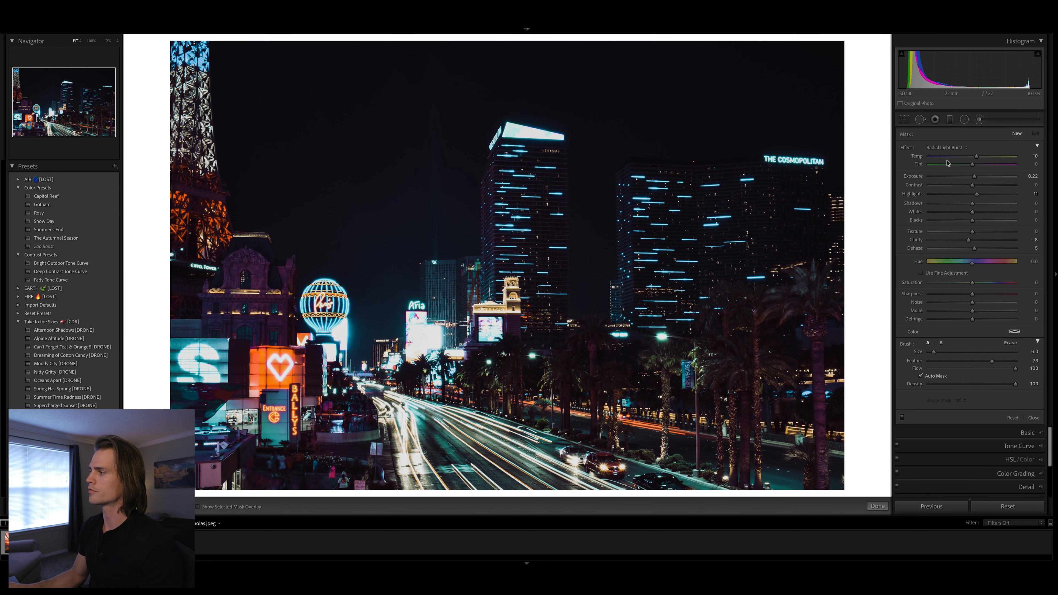
{"action": "left_click", "coordinate": [945, 148]}
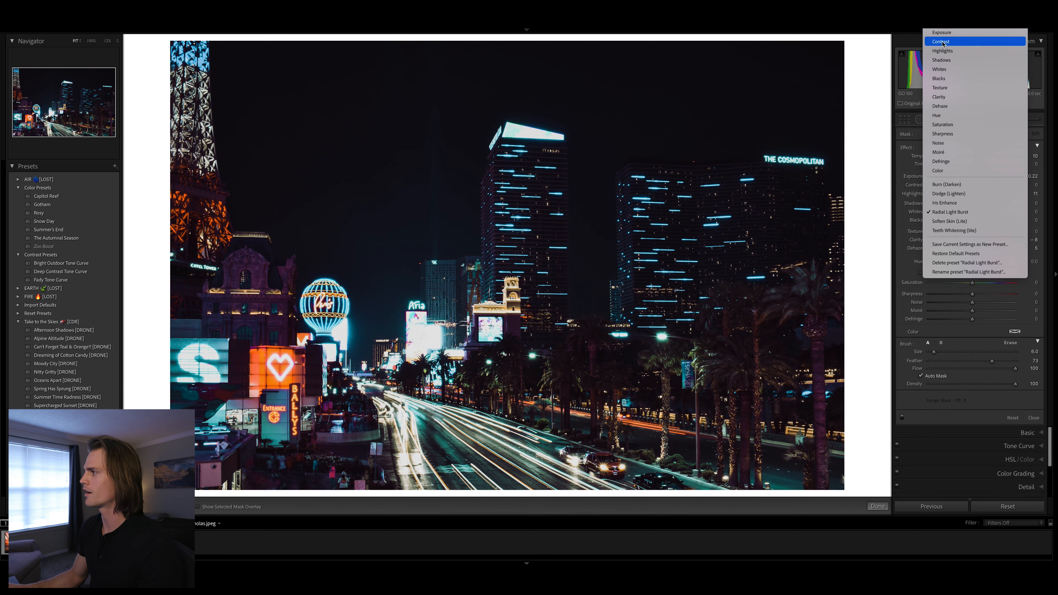
{"action": "left_click", "coordinate": [942, 32]}
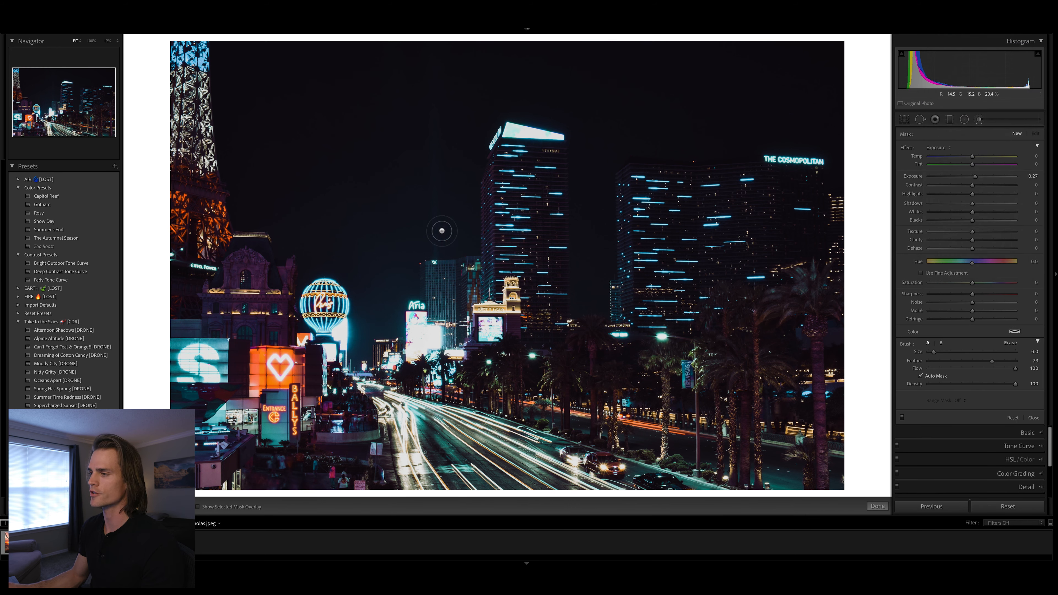
{"action": "left_click_drag", "start_coordinate": [974, 179], "coordinate": [976, 180]}
{"action": "double_click", "coordinate": [976, 179]}
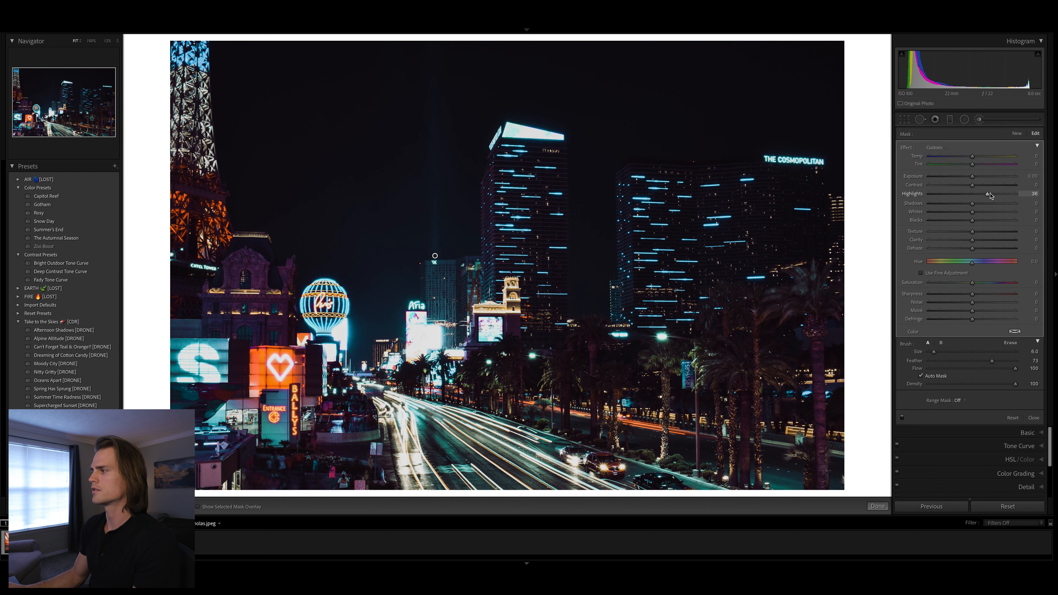
{"action": "left_click", "coordinate": [979, 120]}
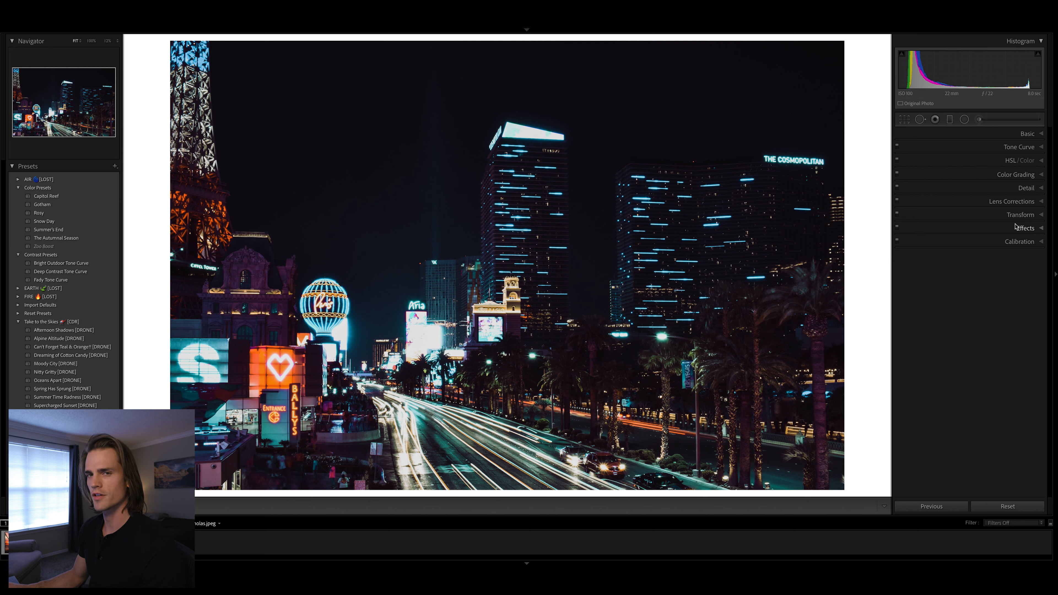
Step: Mute the night photo's overall color with Vibrance -17 and compare the edit with the original
{"action": "left_click", "coordinate": [1018, 229]}
{"action": "left_click", "coordinate": [1028, 133]}
{"action": "key", "text": "ctrl+z"}
{"action": "left_click_drag", "start_coordinate": [959, 312], "coordinate": [964, 312]}
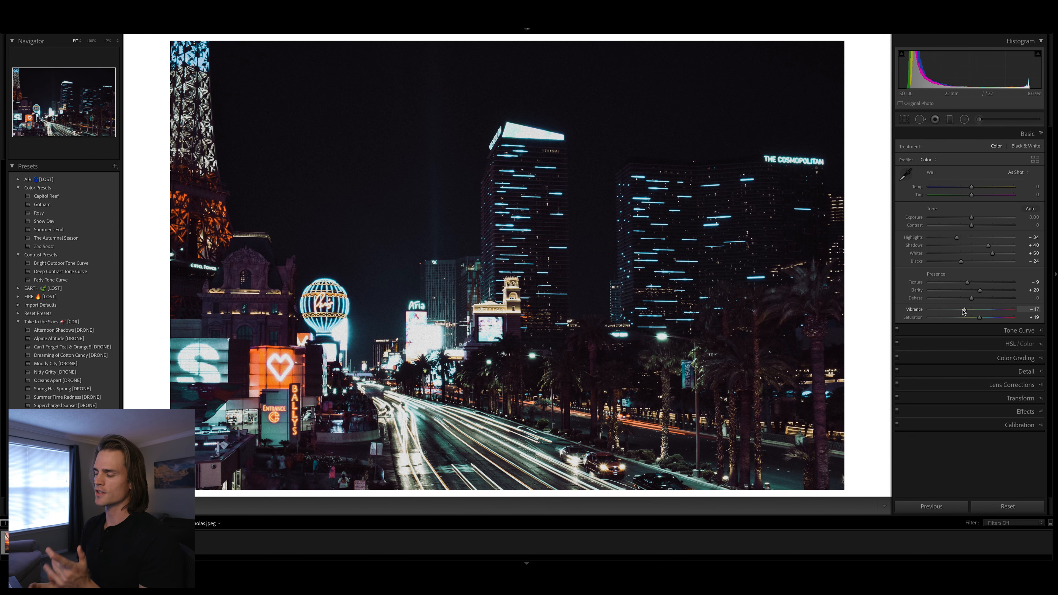
{"action": "key", "text": "backslash"}
{"action": "key", "text": "backslash"}
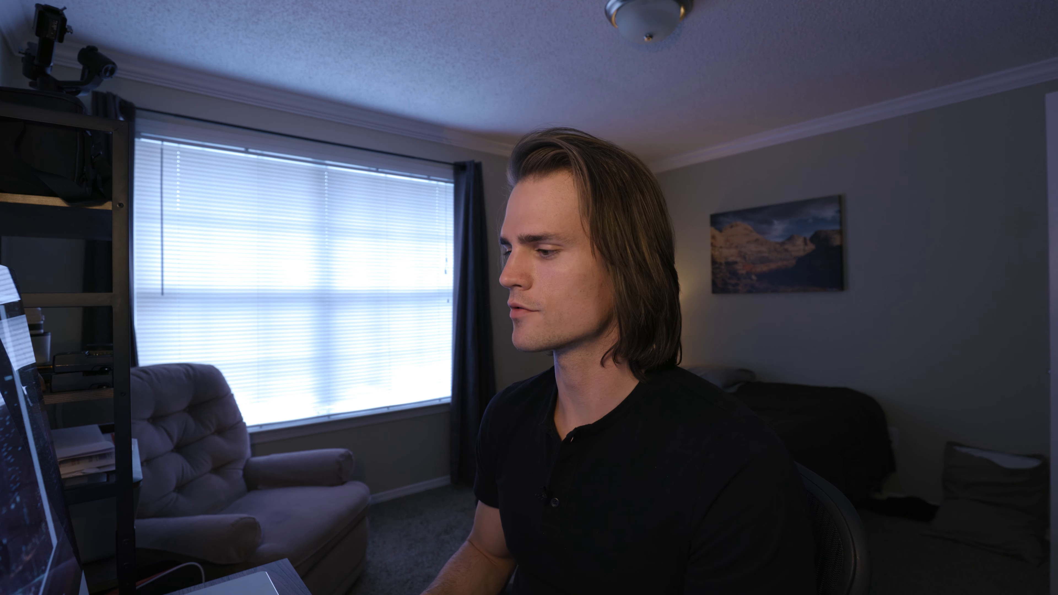